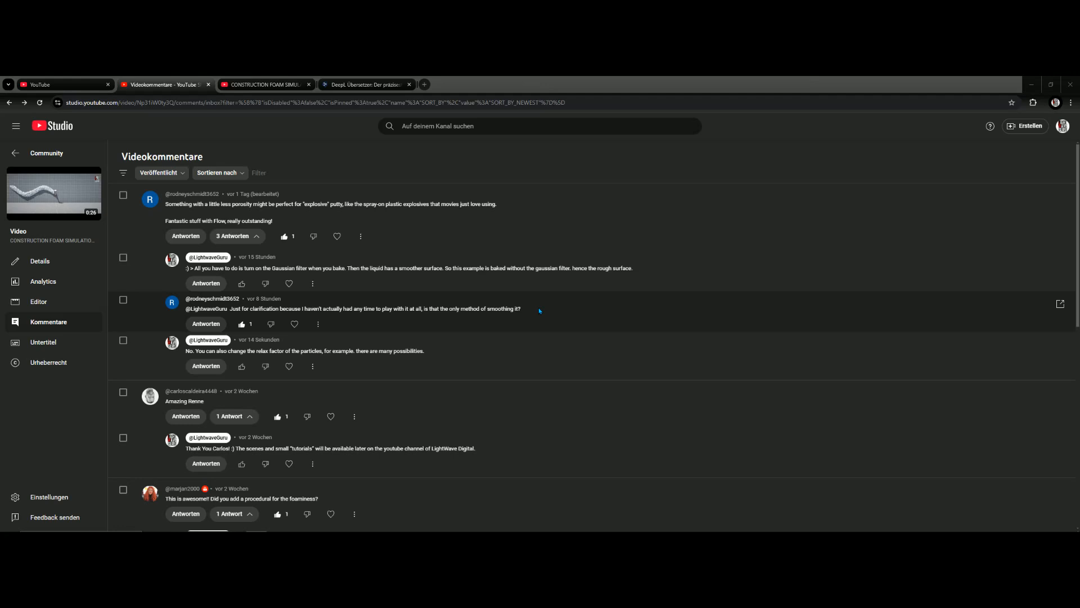
Step: Switch from YouTube Studio to LightWave Layout and run the foam simulation in Preview mode
left_click(1031, 85)
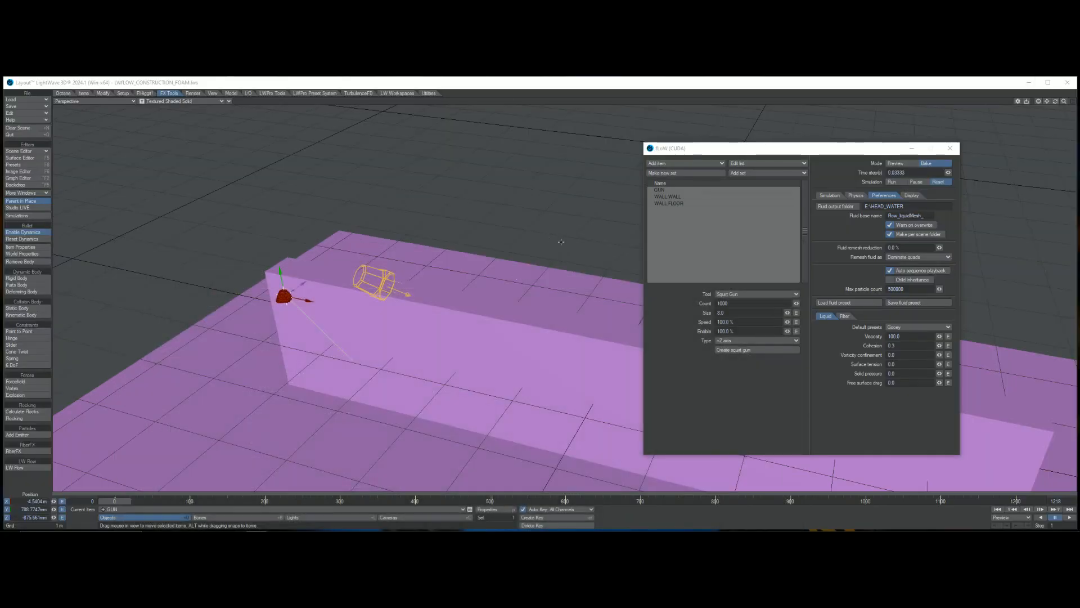
left_click_drag(1047, 101, 1043, 86)
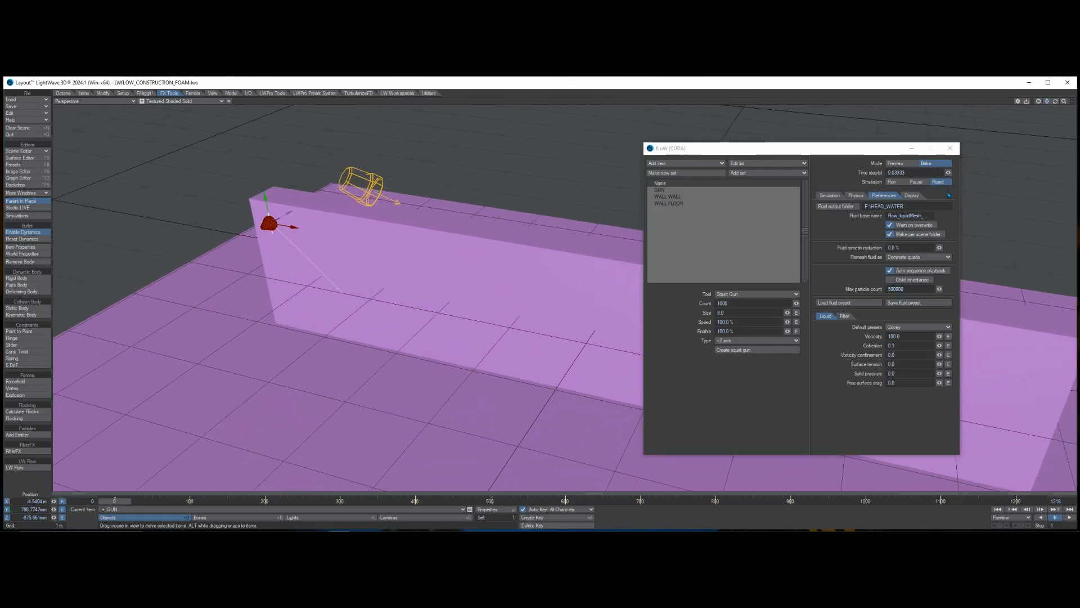
left_click(896, 163)
left_click(896, 182)
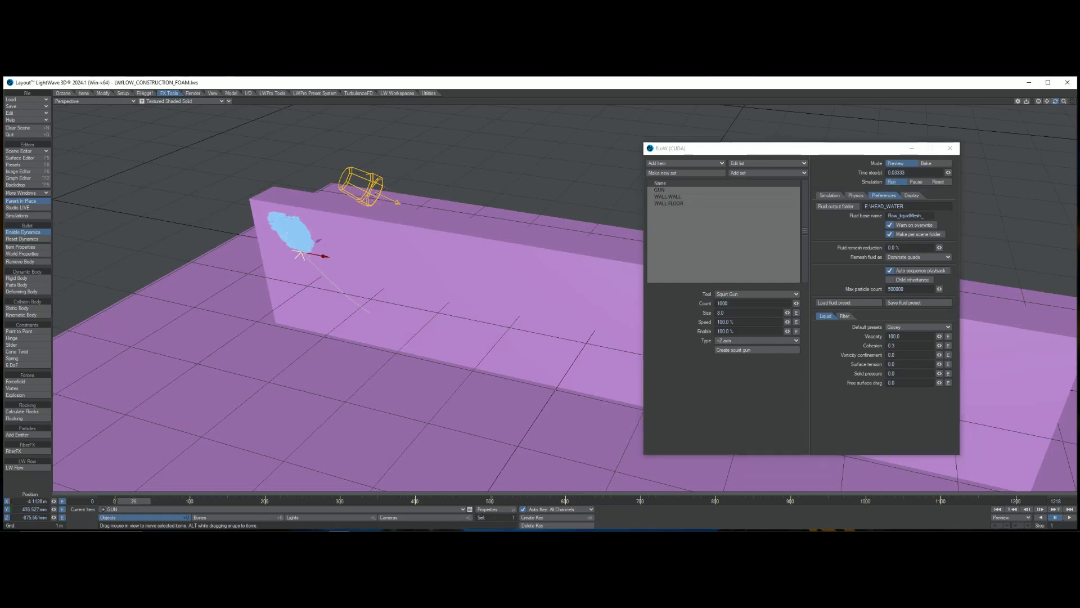
left_click_drag(965, 161, 1013, 172, "alt")
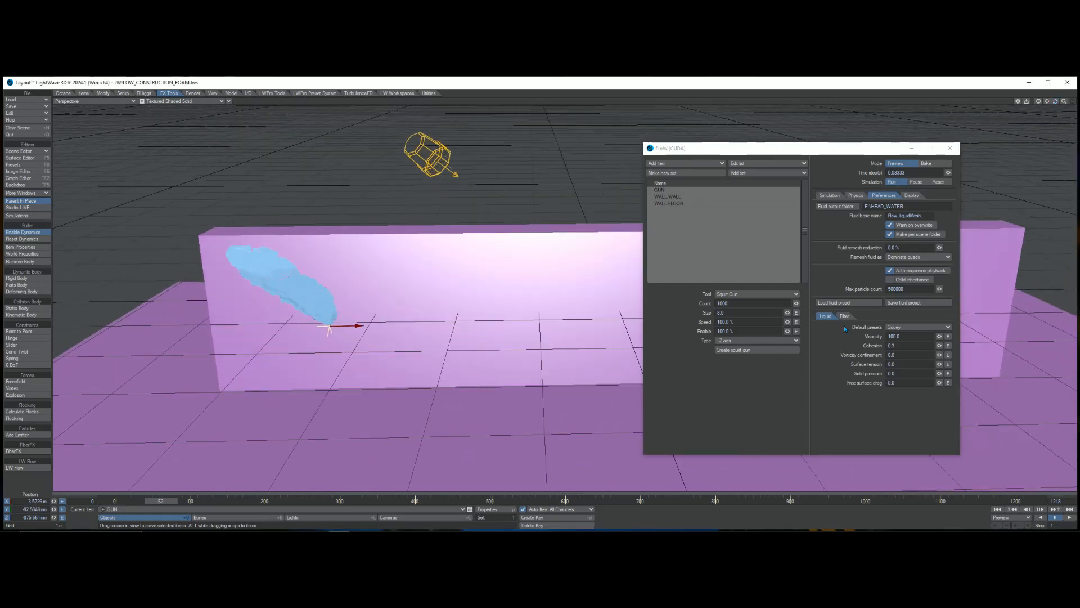
Step: Look through the fluid's physics settings and the general simulation settings
left_click(855, 195)
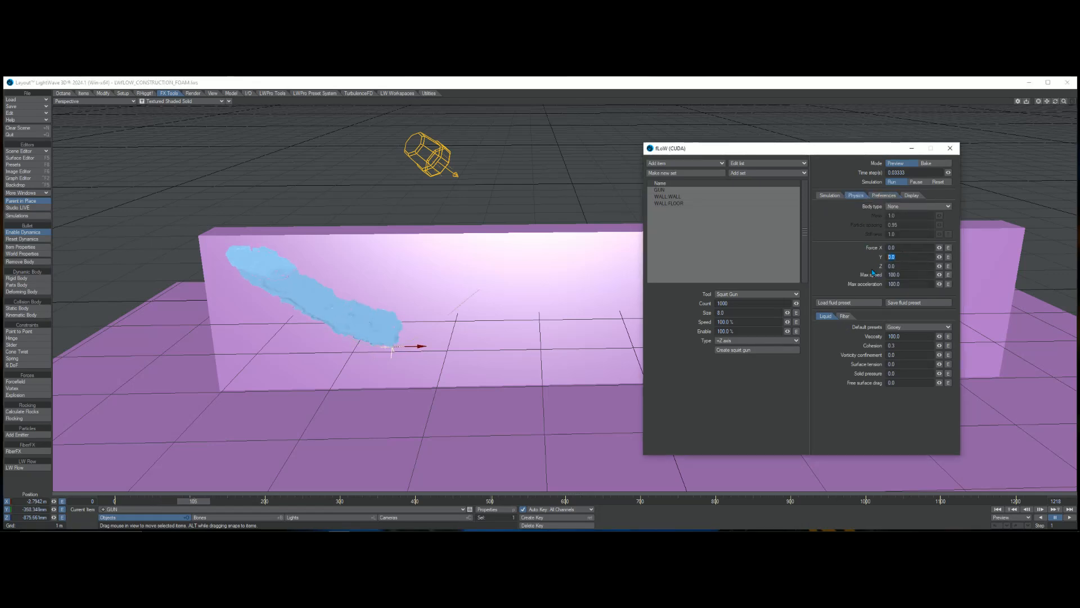
left_click(831, 196)
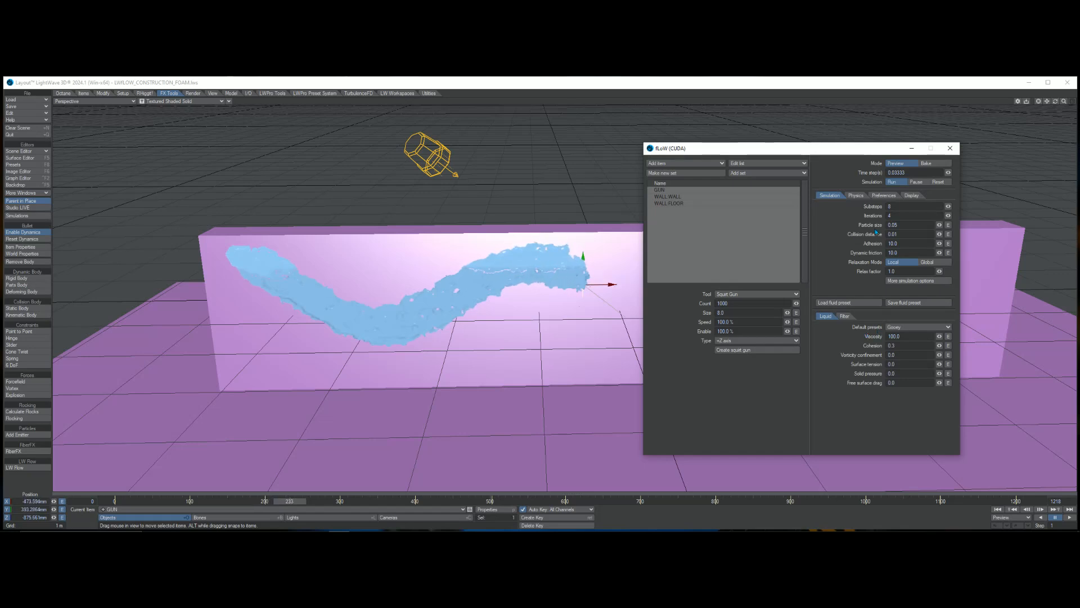
left_click_drag(818, 152, 839, 137)
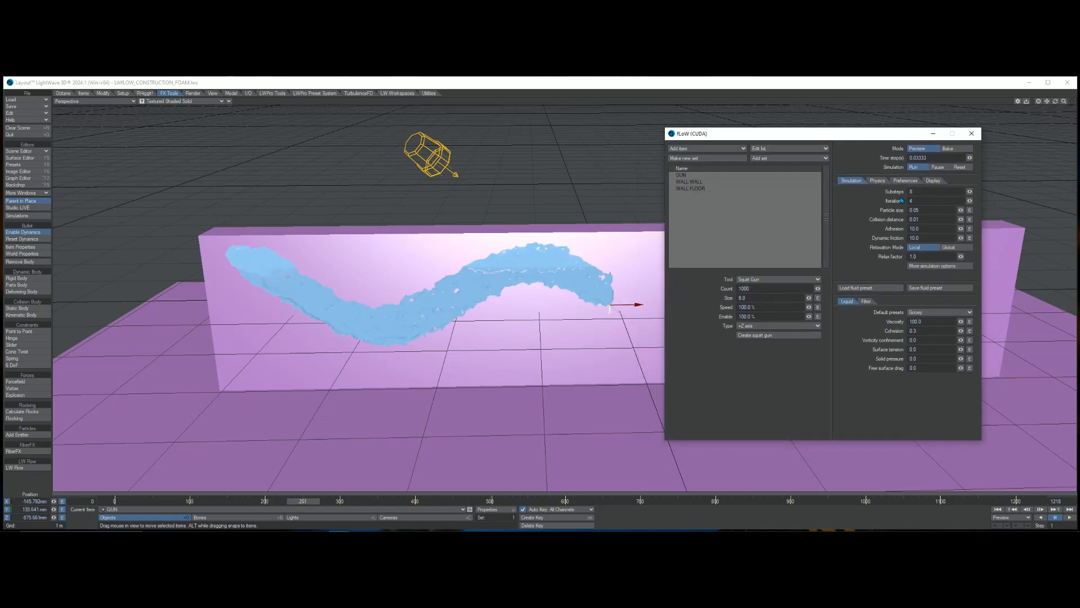
Step: Reset the simulation and run it in Bake mode, overwriting the files in the fluid mesh output folder
left_click(959, 167)
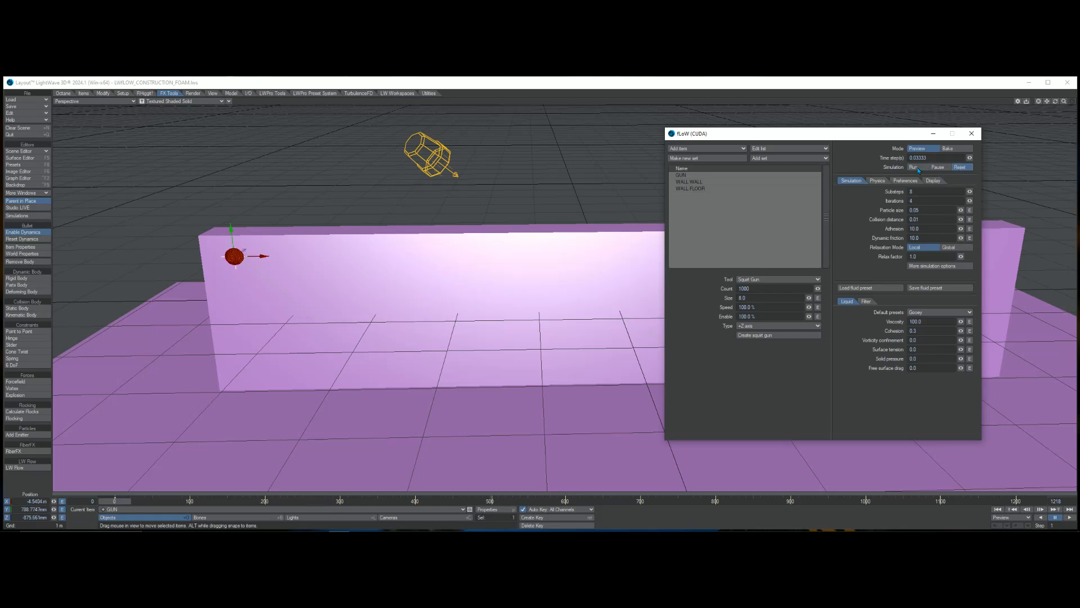
left_click(955, 149)
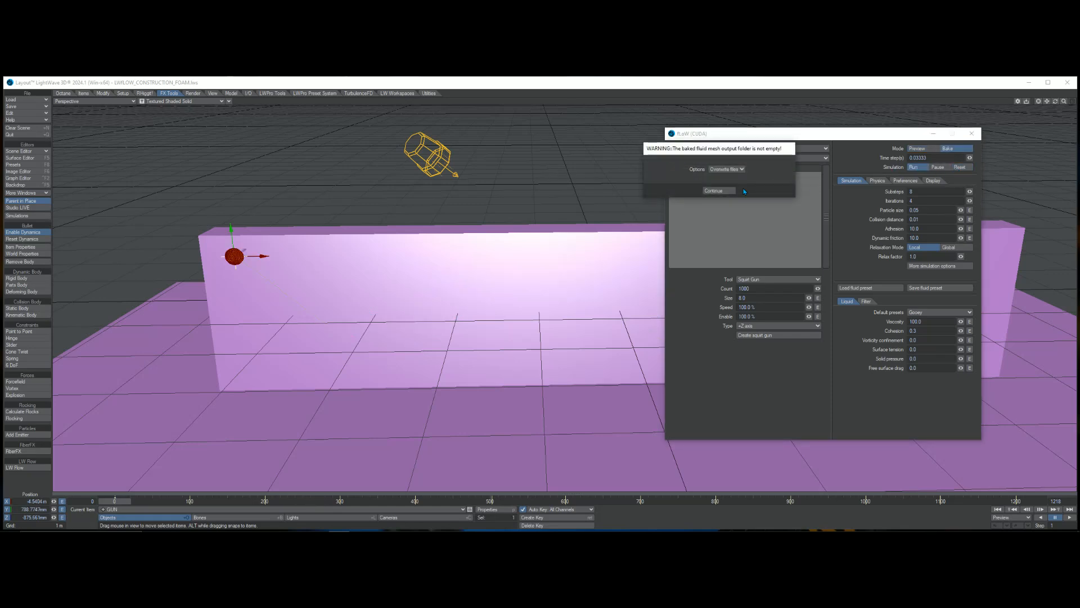
left_click(727, 190)
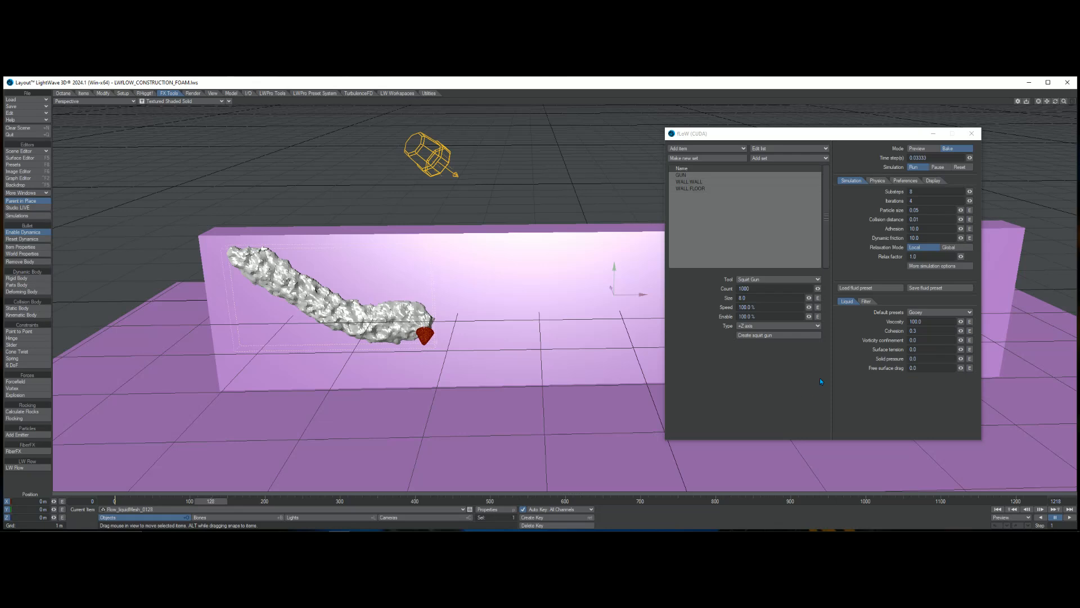
Step: Stop and reset the bake, turn on the Gaussian filter with a width of 1 and bake the fluid again
left_click(866, 301)
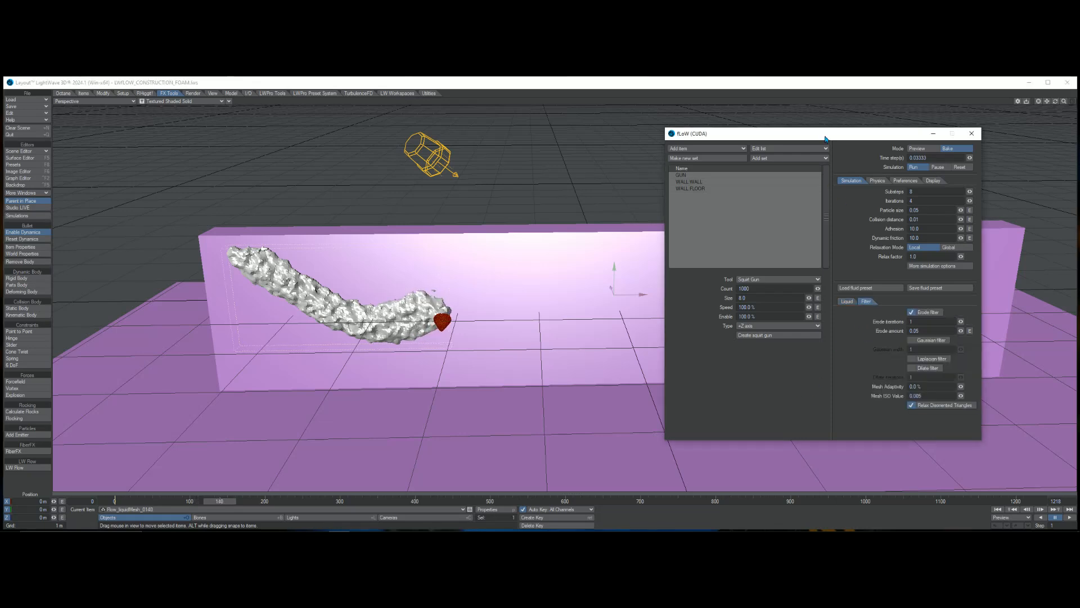
left_click_drag(826, 139, 743, 134)
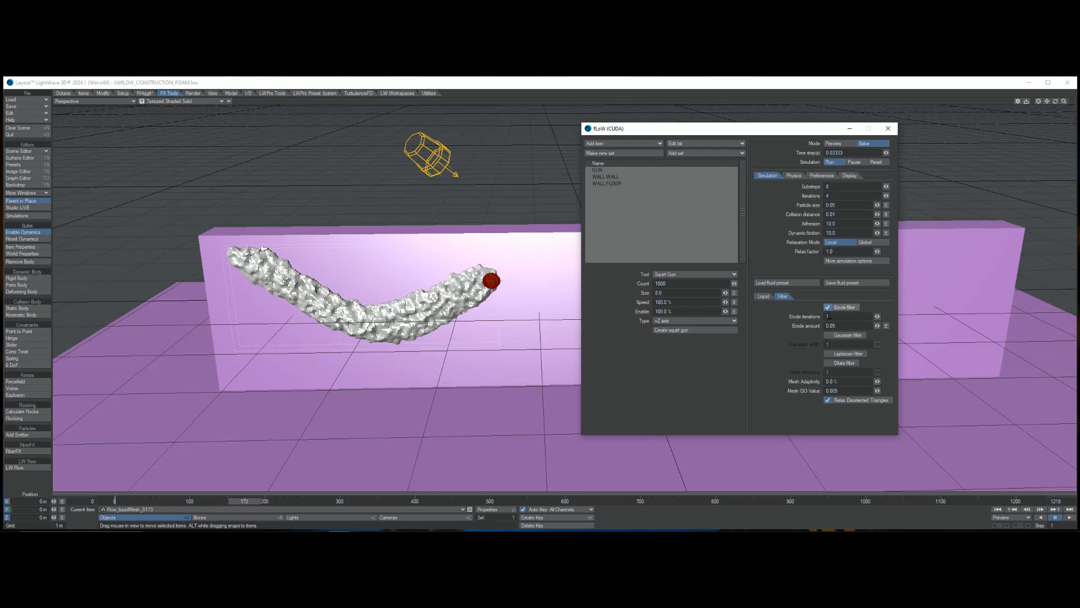
left_click(876, 162)
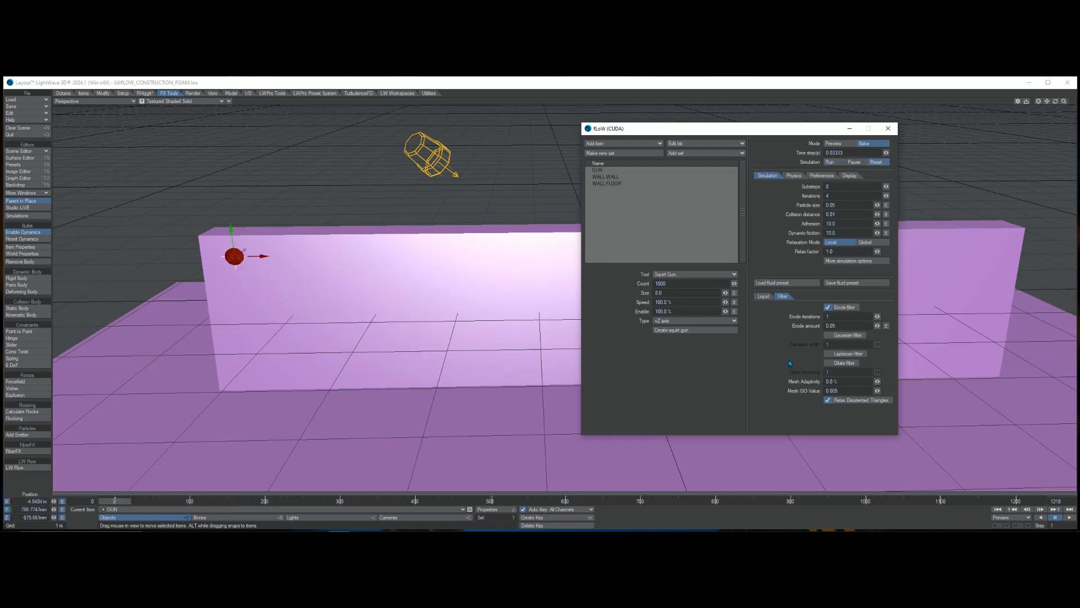
left_click(832, 336)
left_click(832, 344)
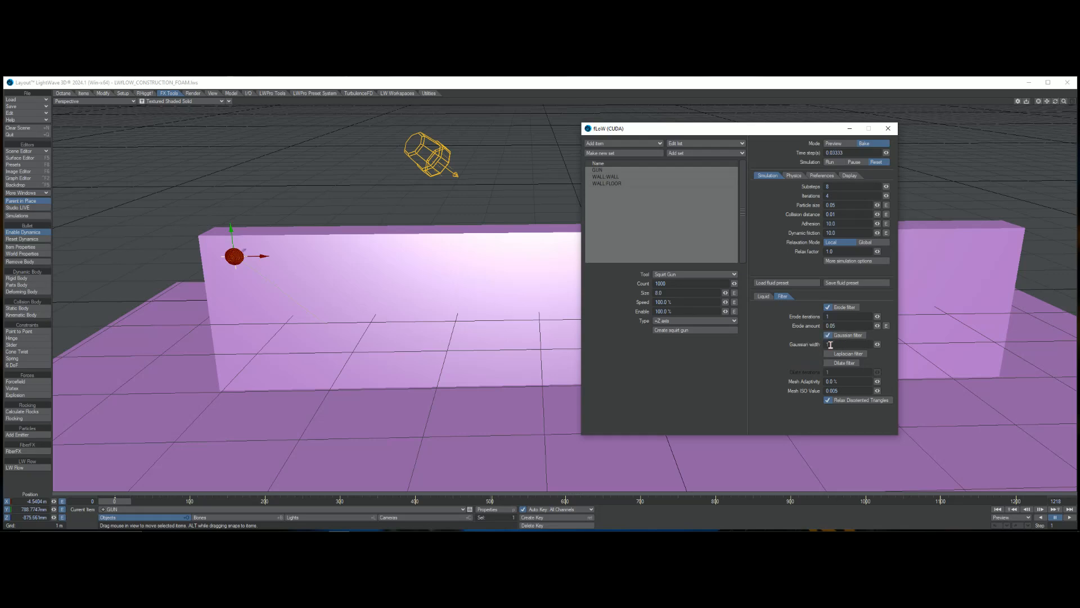
left_click(830, 162)
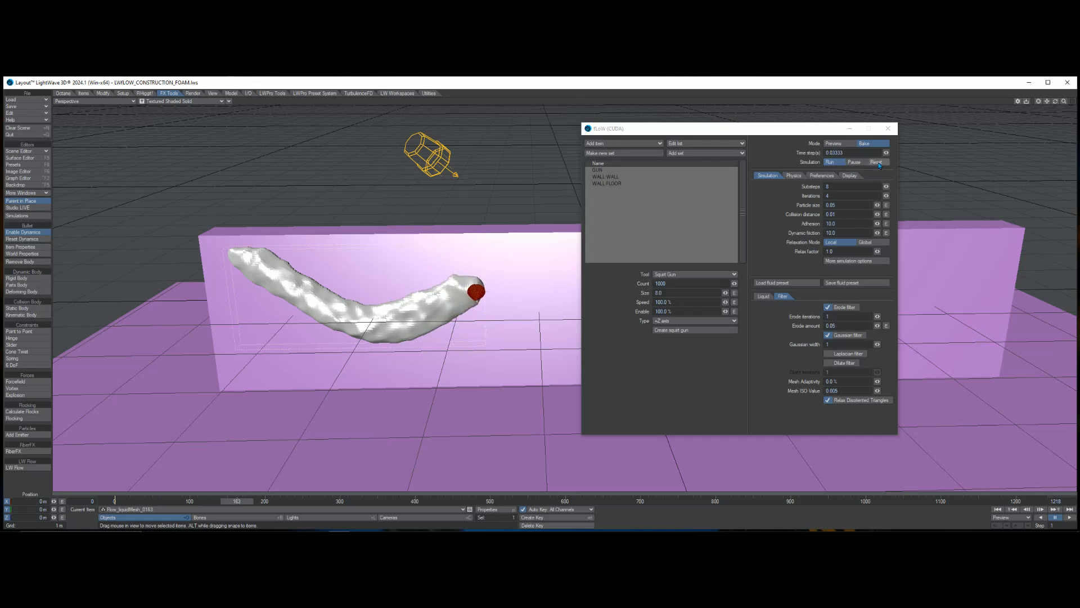
Step: Reset the simulation to Preview mode and show the GUN item's emitter settings together with the liquid settings
left_click(878, 163)
left_click(842, 147)
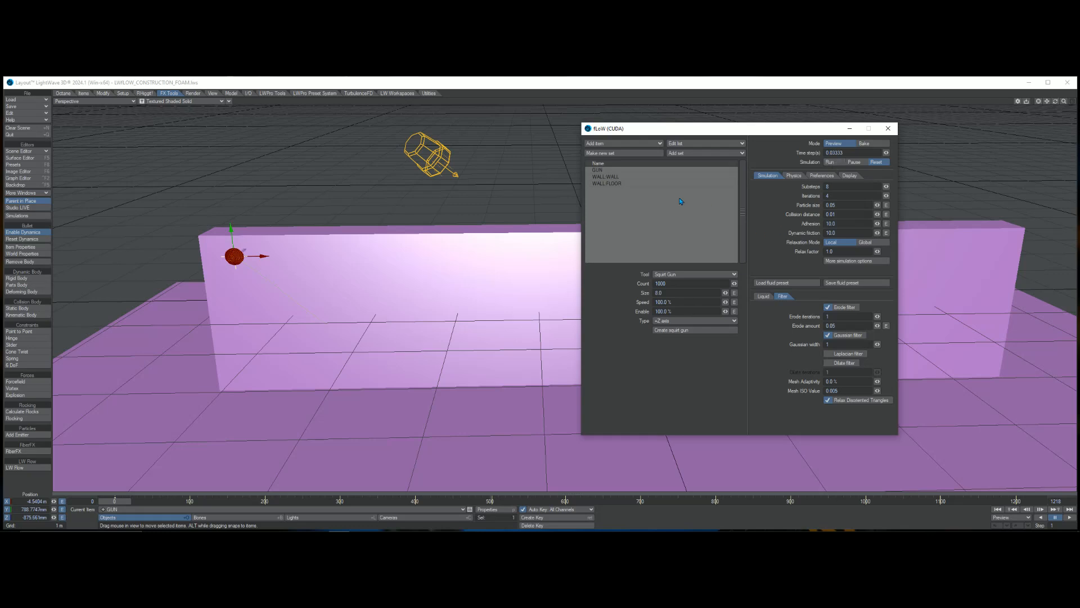
left_click(621, 172)
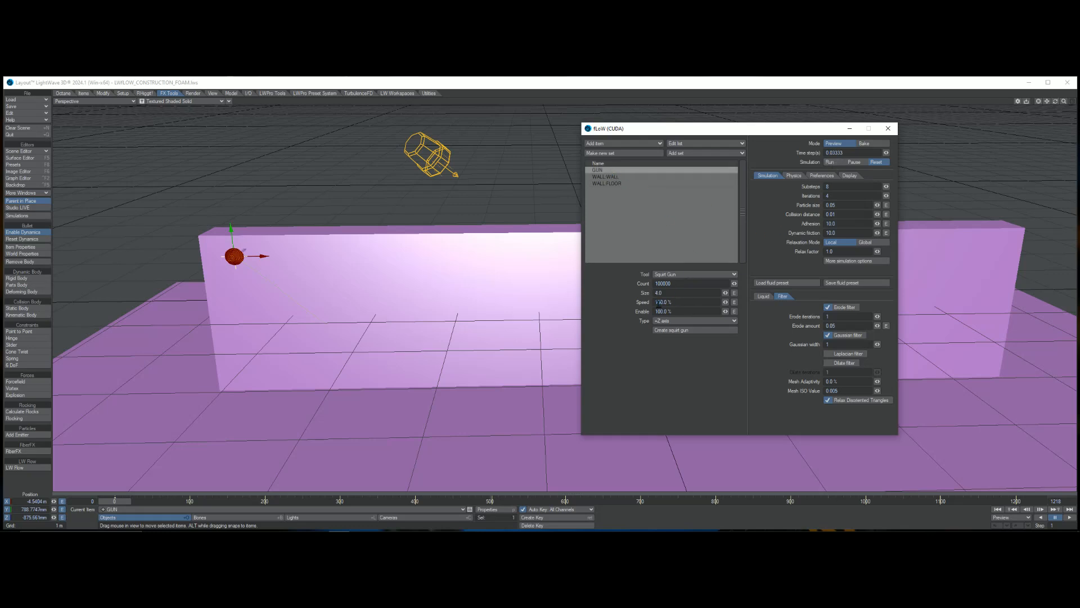
left_click_drag(675, 303, 630, 308)
left_click(763, 296)
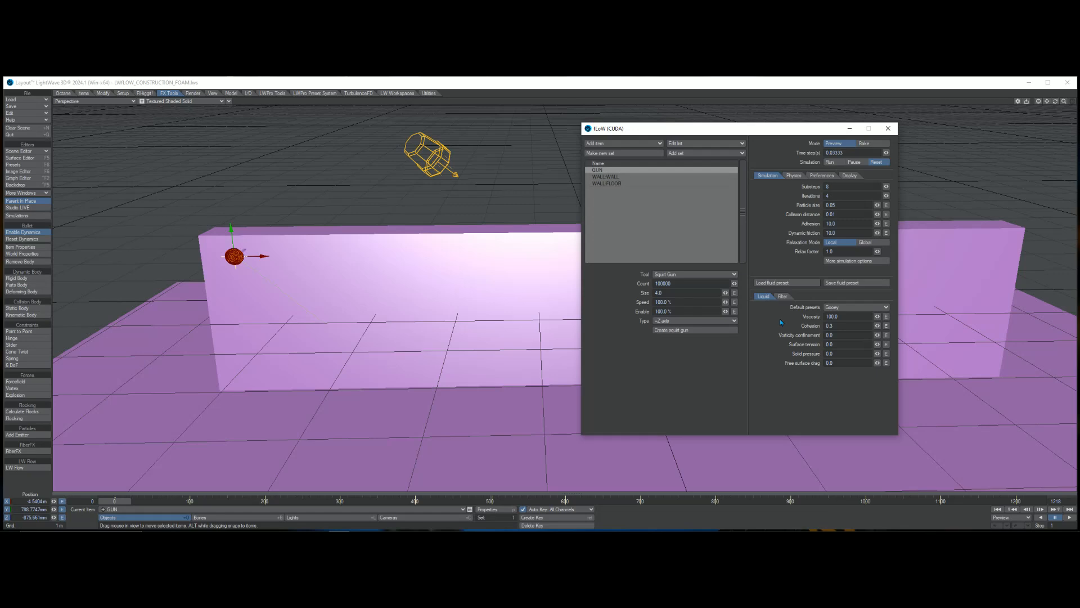
left_click_drag(664, 302, 625, 313)
Step: Set the relax factor to 0.0 and run the preview simulation
left_click(789, 262)
left_click_drag(835, 252, 796, 273)
key("BackSpace")
left_click(829, 163)
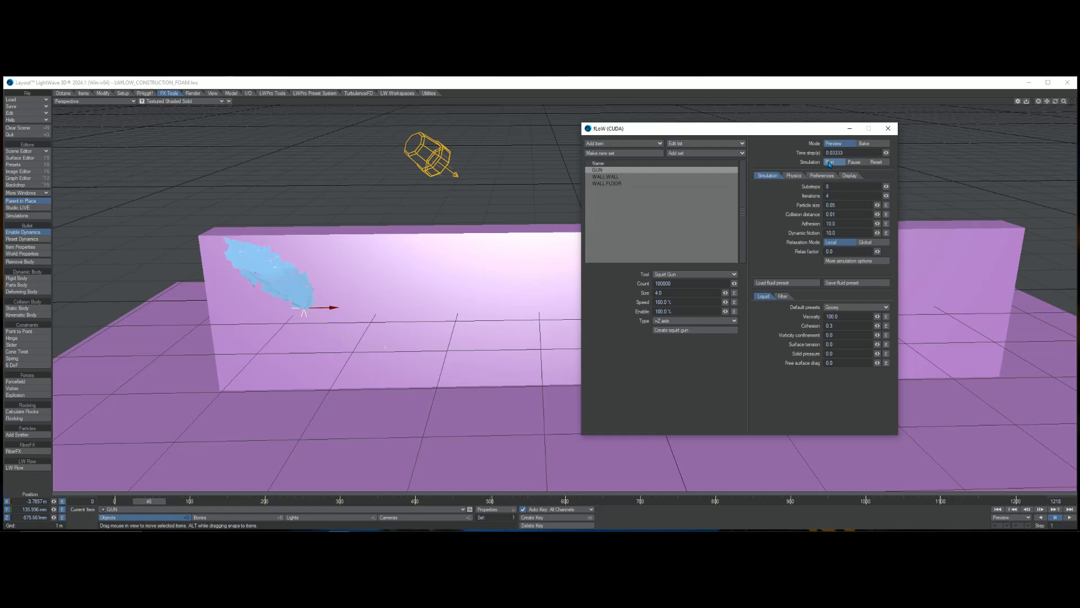
Step: Reset the preview, set the relax factor to 4.0 and run the simulation again
left_click(876, 162)
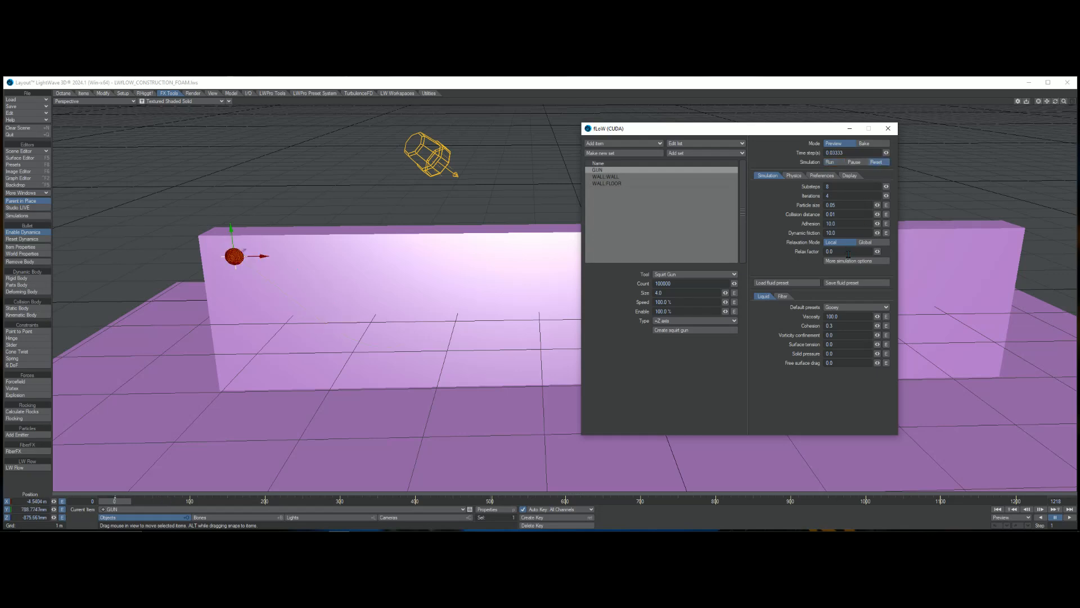
left_click(807, 252)
type("4.0")
left_click(831, 162)
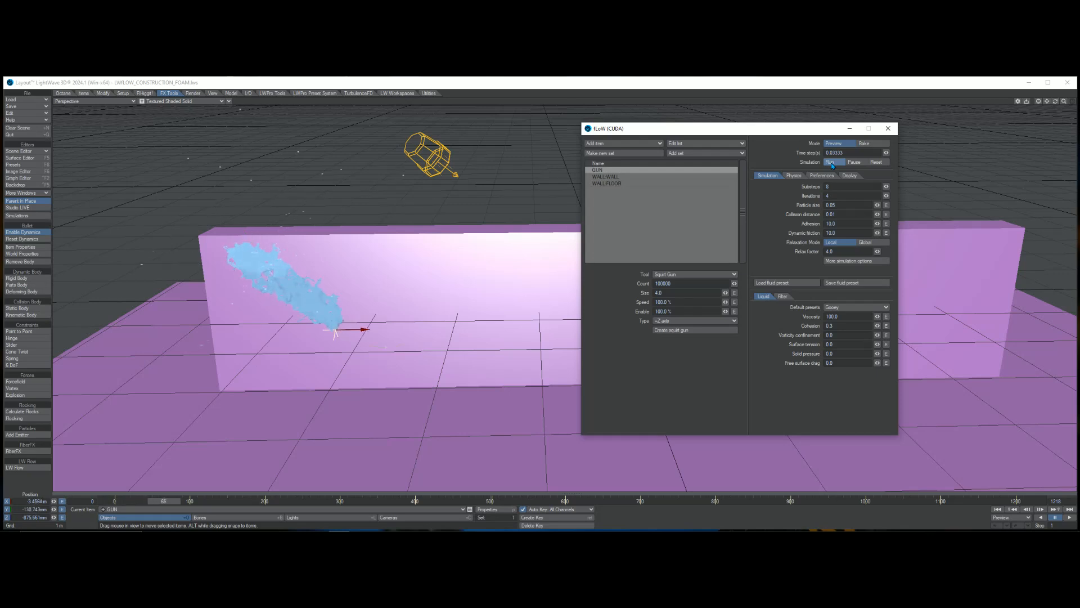
Step: Reset the simulation and set the relax factor back to 1.0
left_click(876, 162)
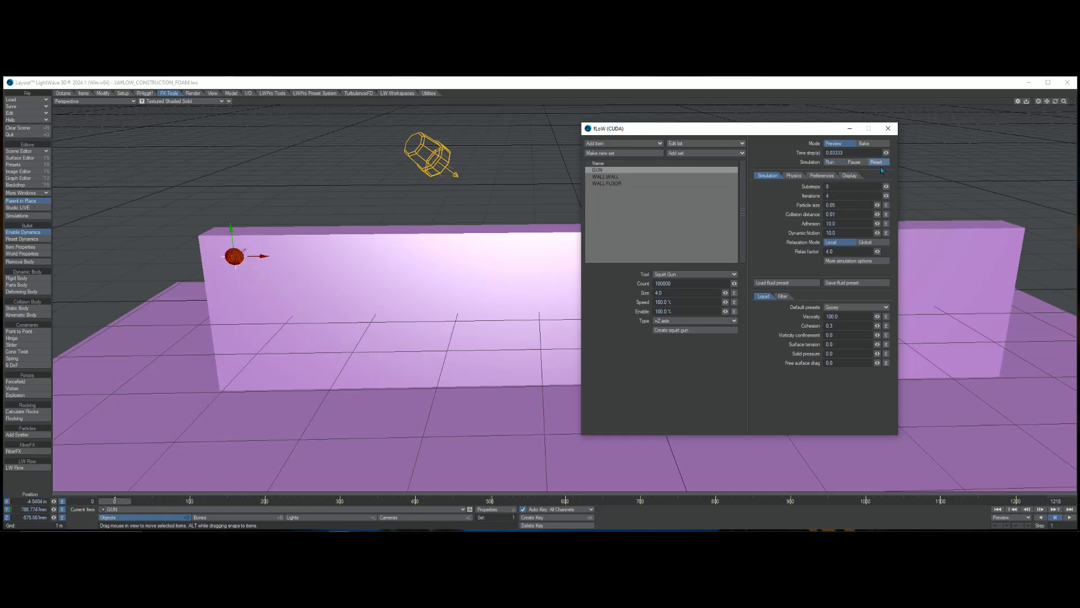
left_click(827, 251)
key("BackSpace")
Step: Change the fluid rest distance in the additional simulation options and run the preview with a thinner stream
left_click(847, 261)
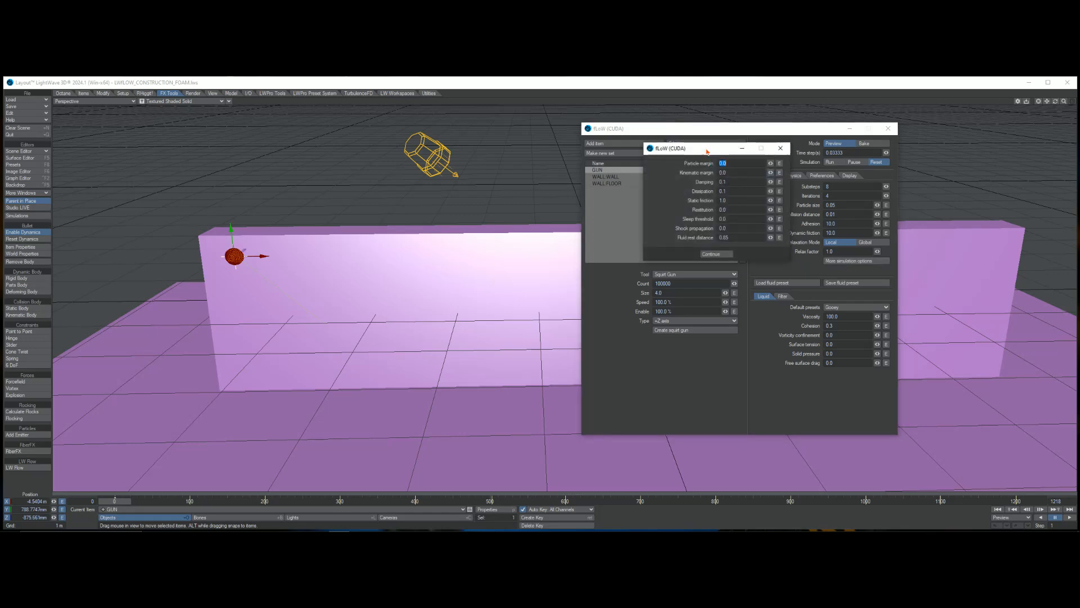
left_click_drag(707, 151, 462, 209)
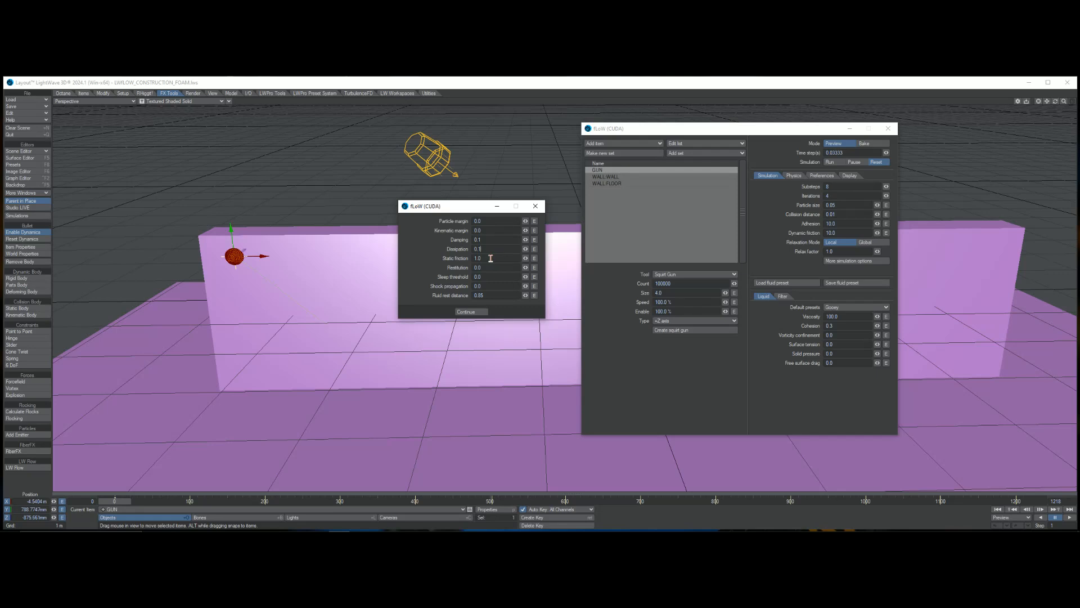
left_click(491, 259)
left_click(488, 295)
left_click(471, 312)
left_click(830, 162)
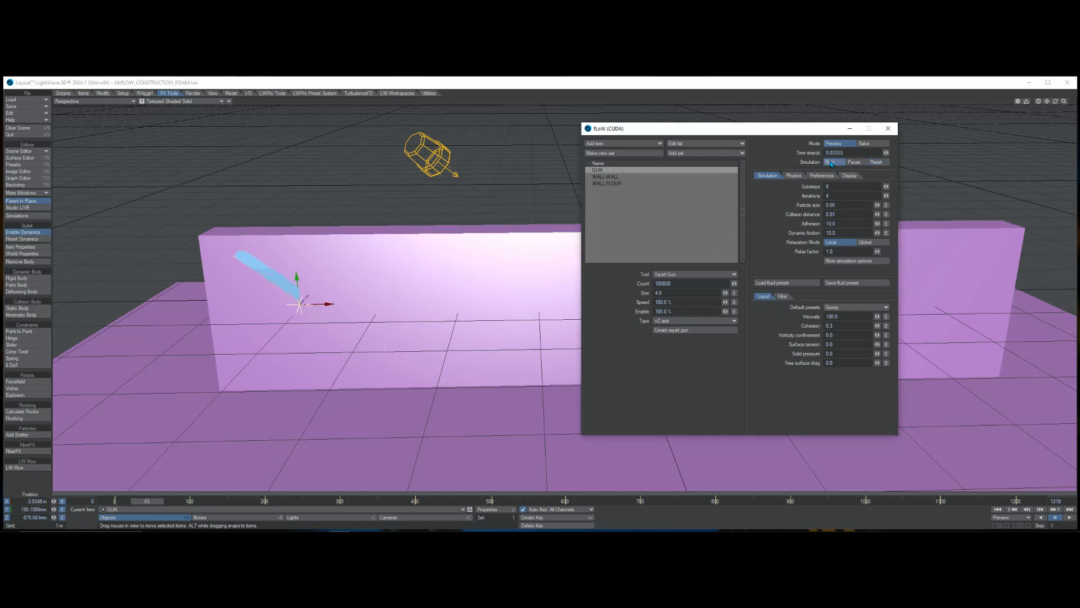
Step: Reset the preview and bake the thinner fluid stream, overwriting the existing mesh files
left_click(876, 163)
left_click(872, 145)
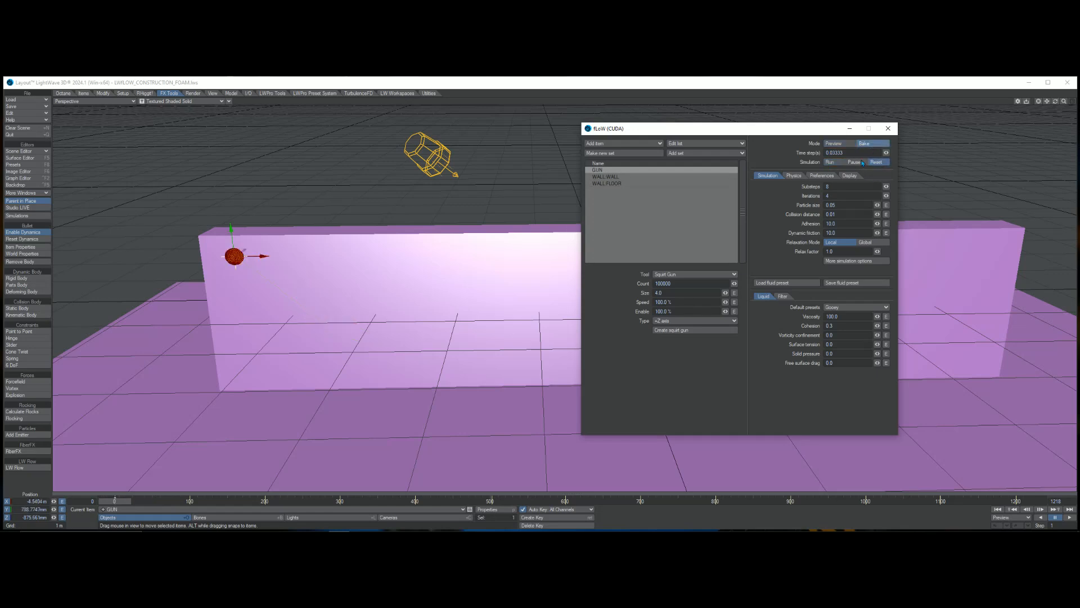
left_click(832, 162)
left_click(474, 248)
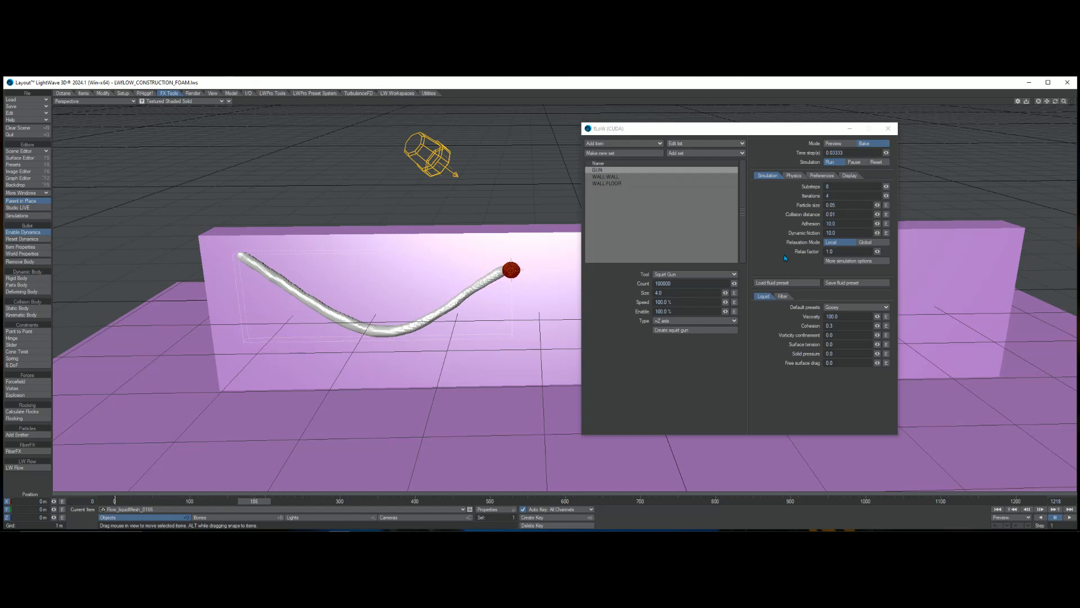
Step: Reset the bake and restore the previous fluid rest distance in the additional simulation options
left_click(876, 162)
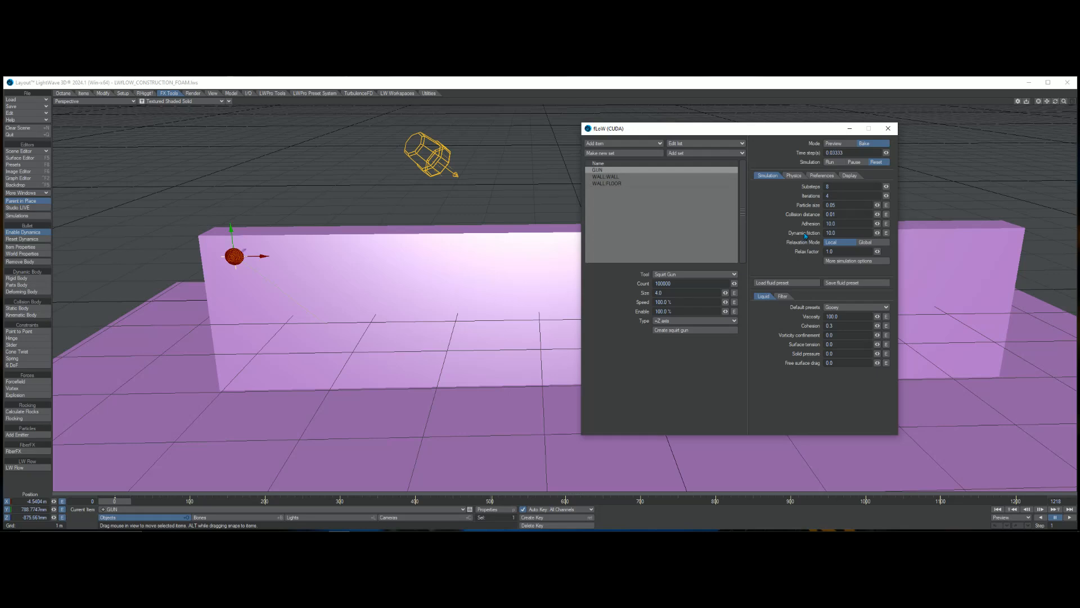
left_click(784, 296)
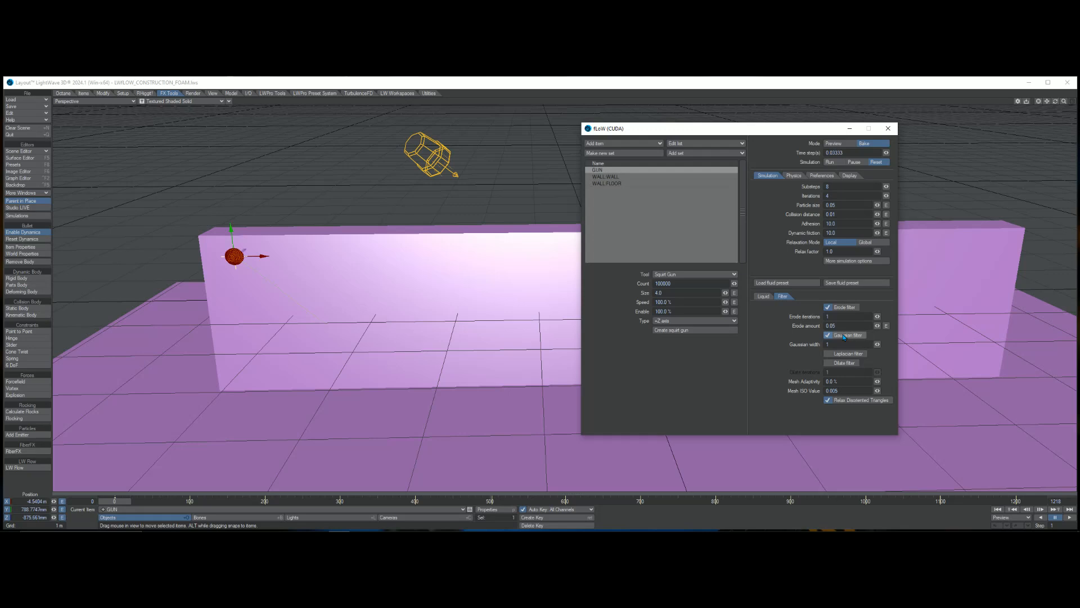
left_click(849, 261)
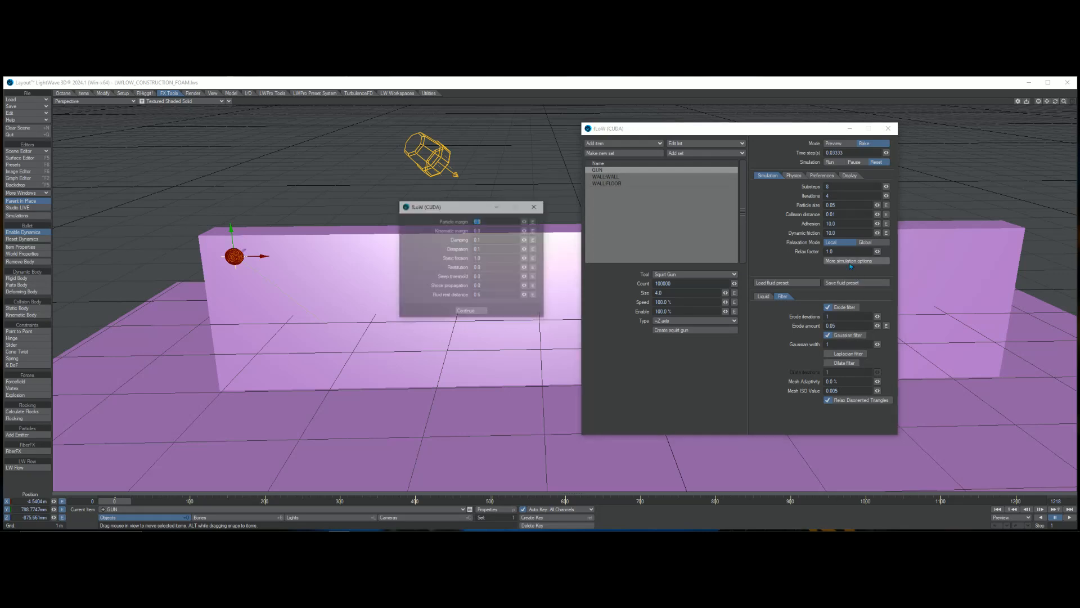
left_click(494, 296)
key("BackSpace")
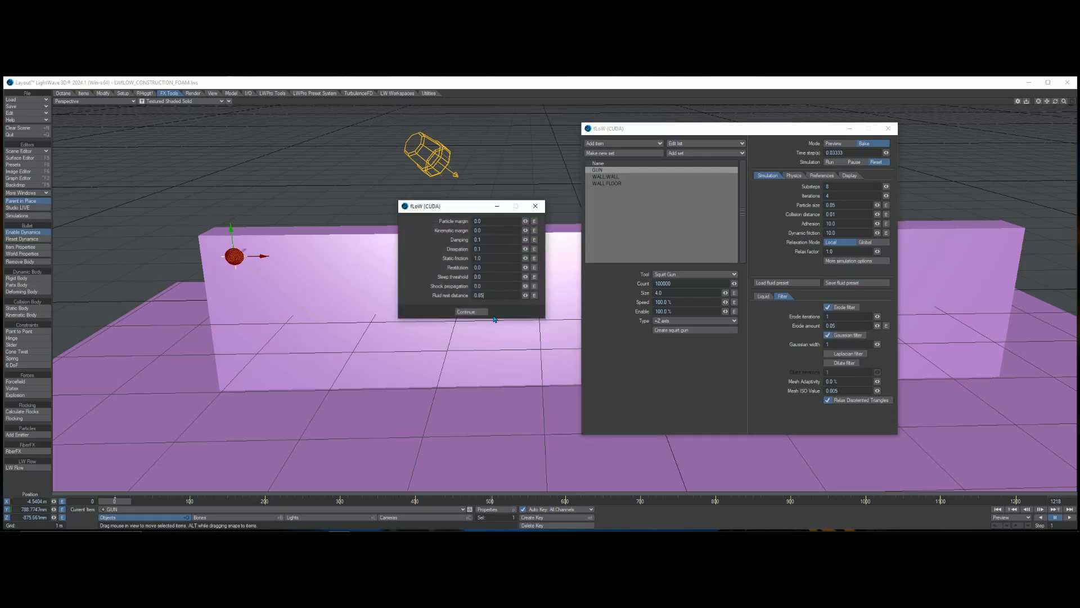
left_click(466, 311)
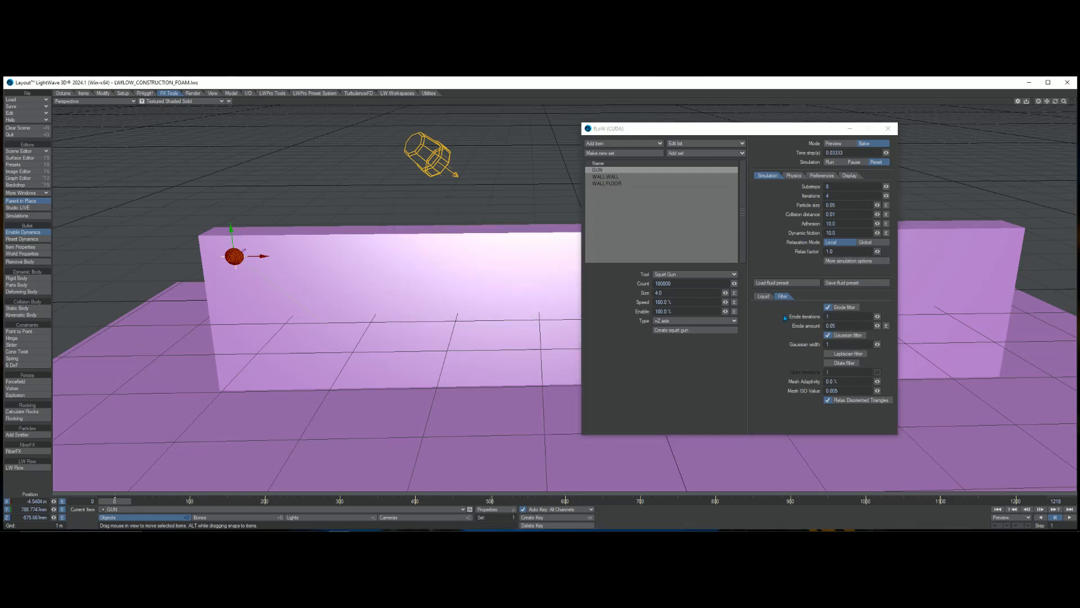
Step: Set the Gaussian filter width to 2, bake the fluid, and reset the simulation
left_click(841, 344)
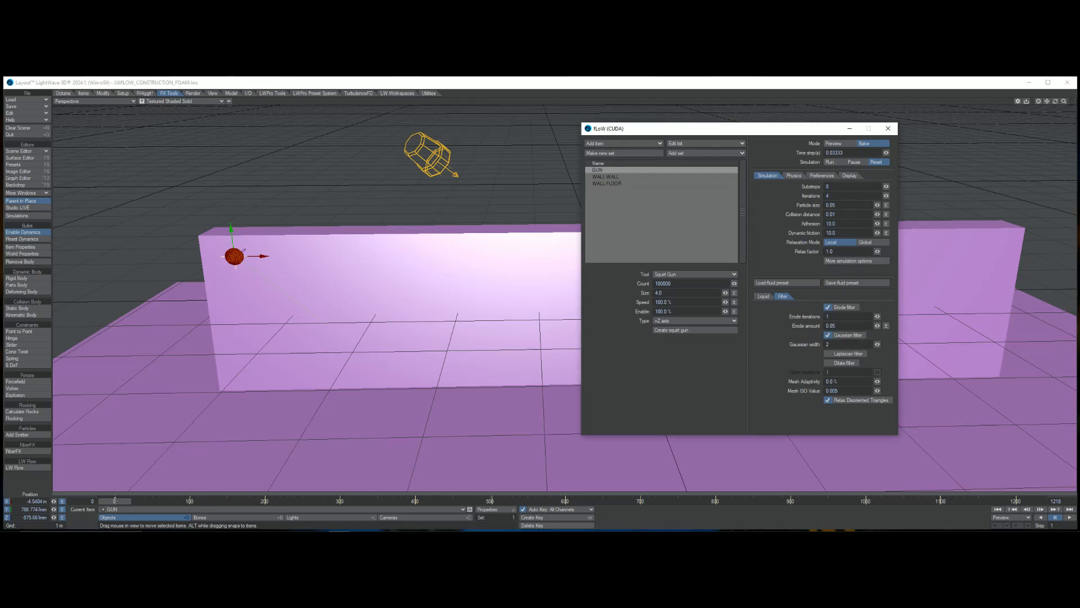
left_click(833, 165)
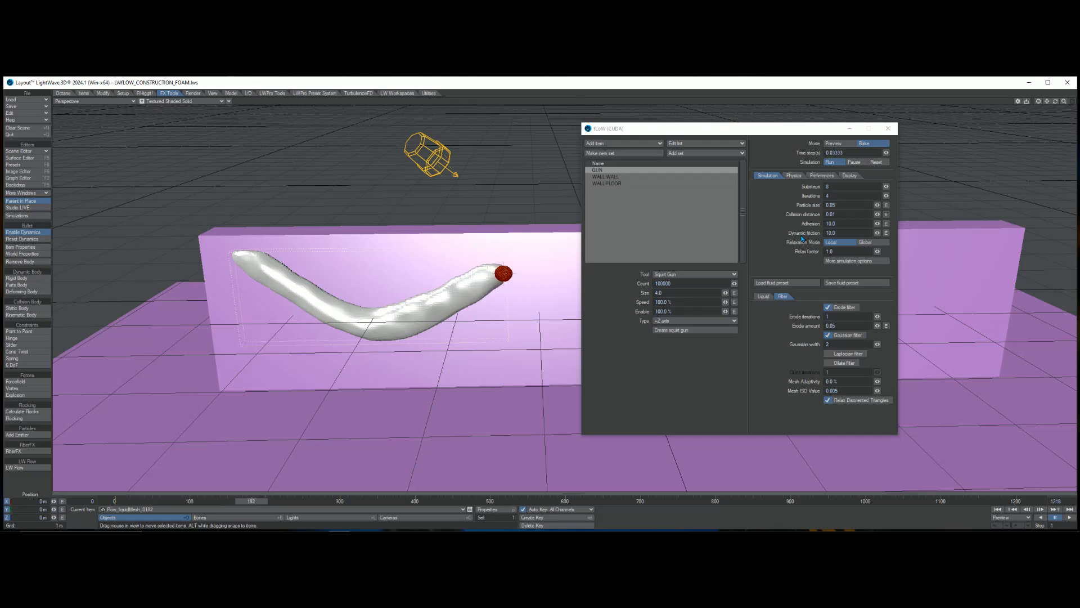
left_click(877, 163)
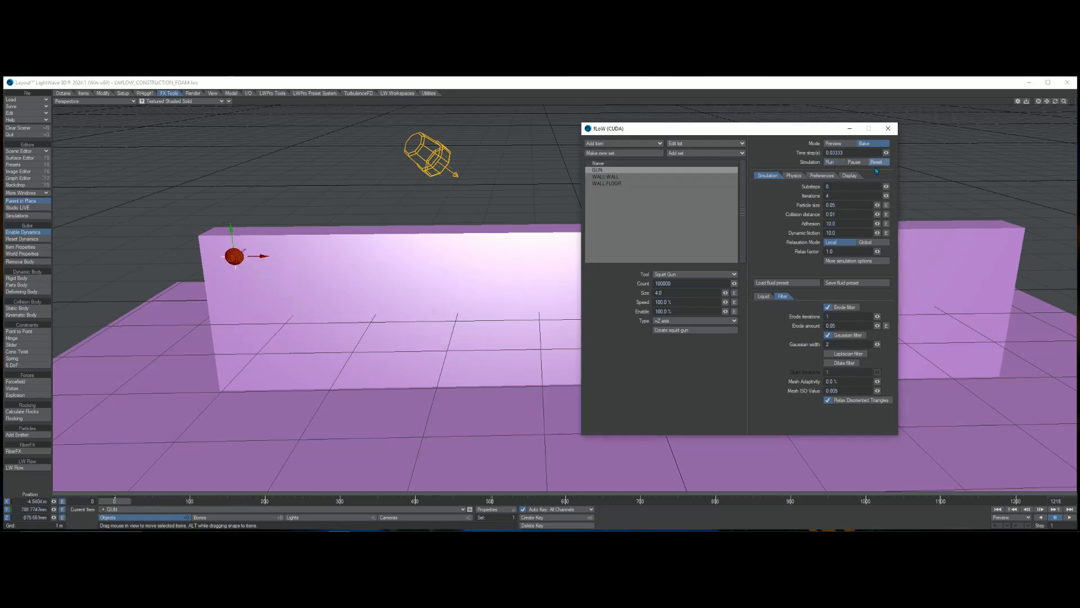
Step: Open the envelope of the gun's Y force and add a key at frame 100 with value 0
left_click(793, 175)
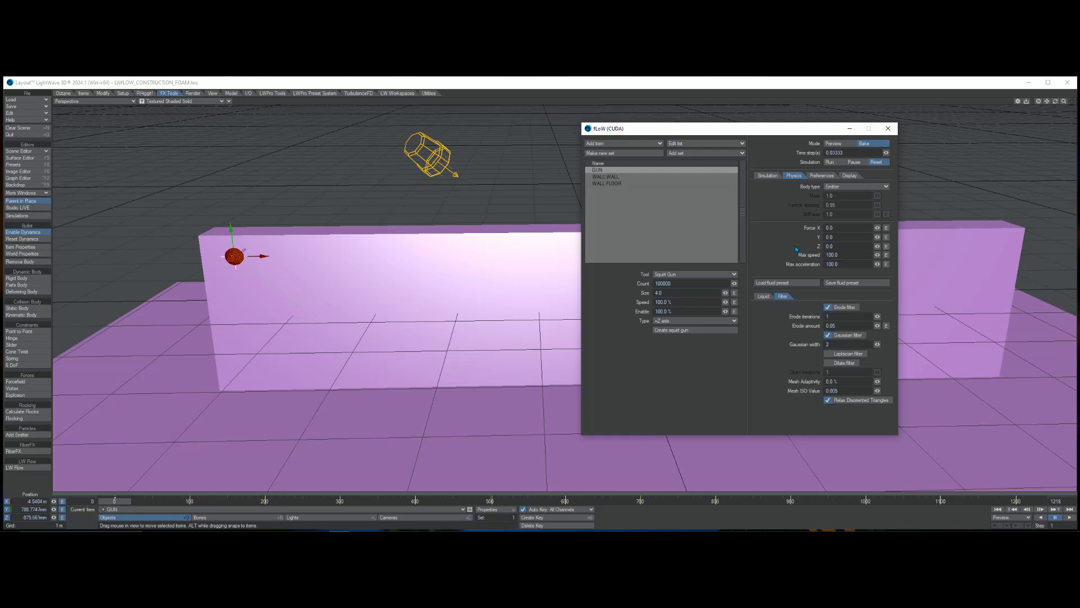
left_click(842, 236)
left_click(887, 238)
left_click(521, 376)
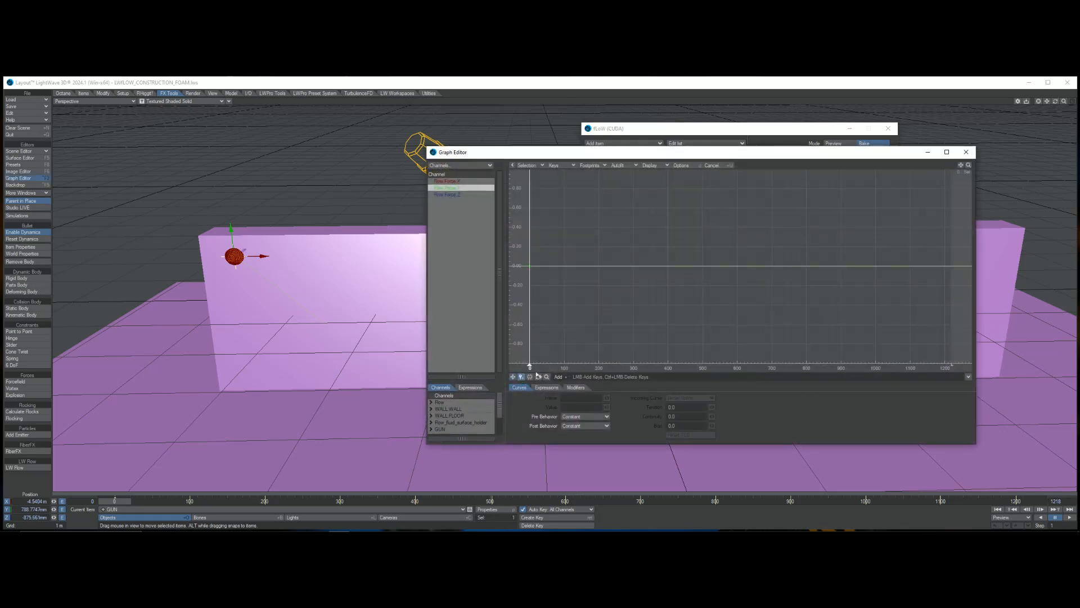
left_click(562, 267)
left_click(579, 400)
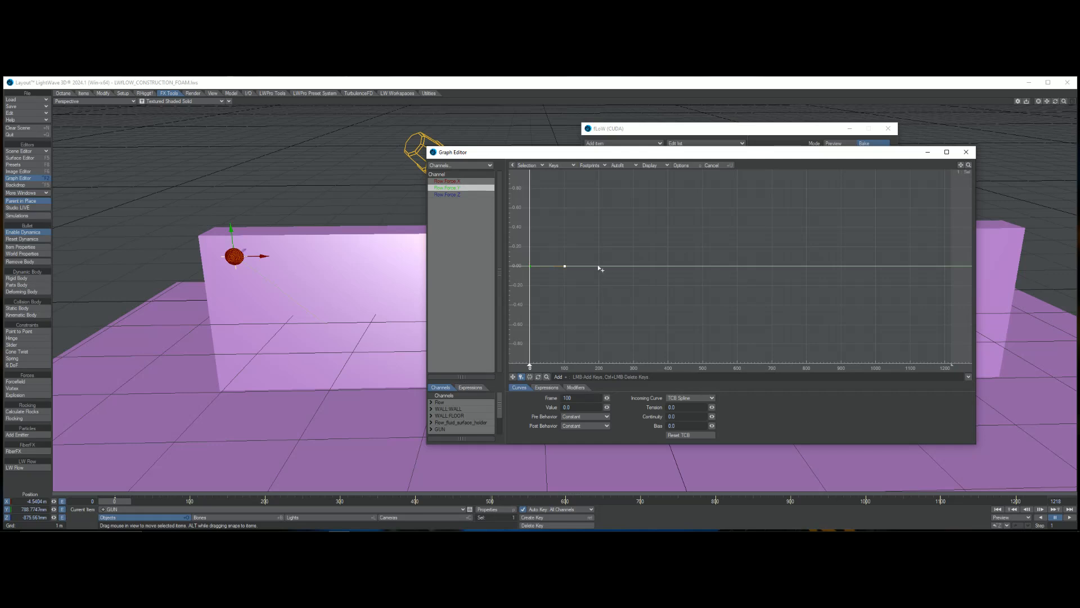
Step: Add a key to the Y force curve at frame 300 with a value of -9.8
left_click(634, 267)
left_click(575, 398)
key("BackSpace")
key("BackSpace")
key("BackSpace")
key("BackSpace")
key("Return")
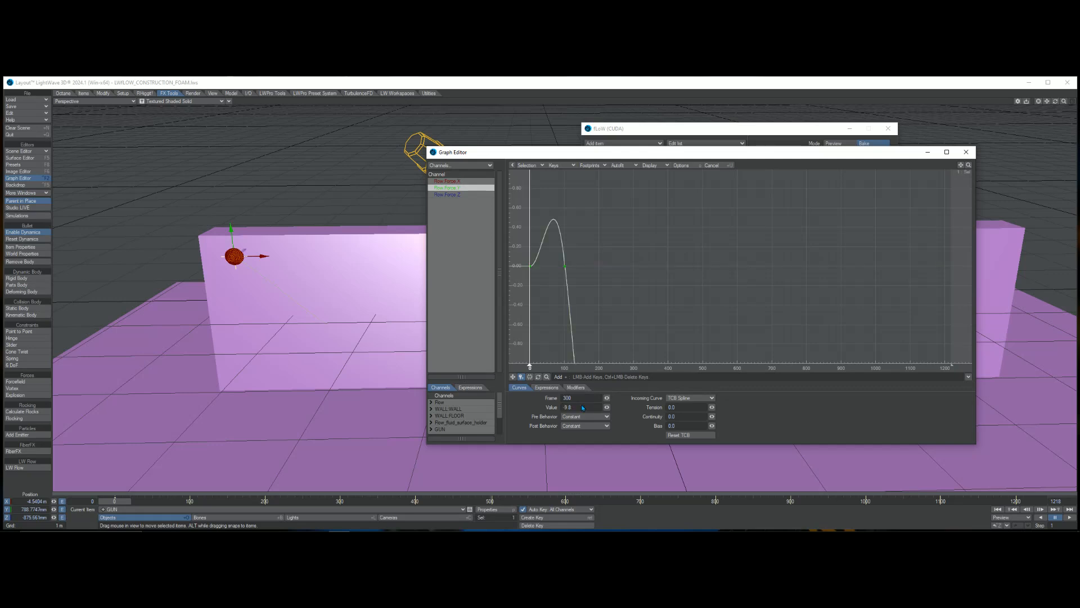
Step: Select all keys of the Y force curve, set their tension to 1.0, and close the Graph Editor
left_click(960, 166)
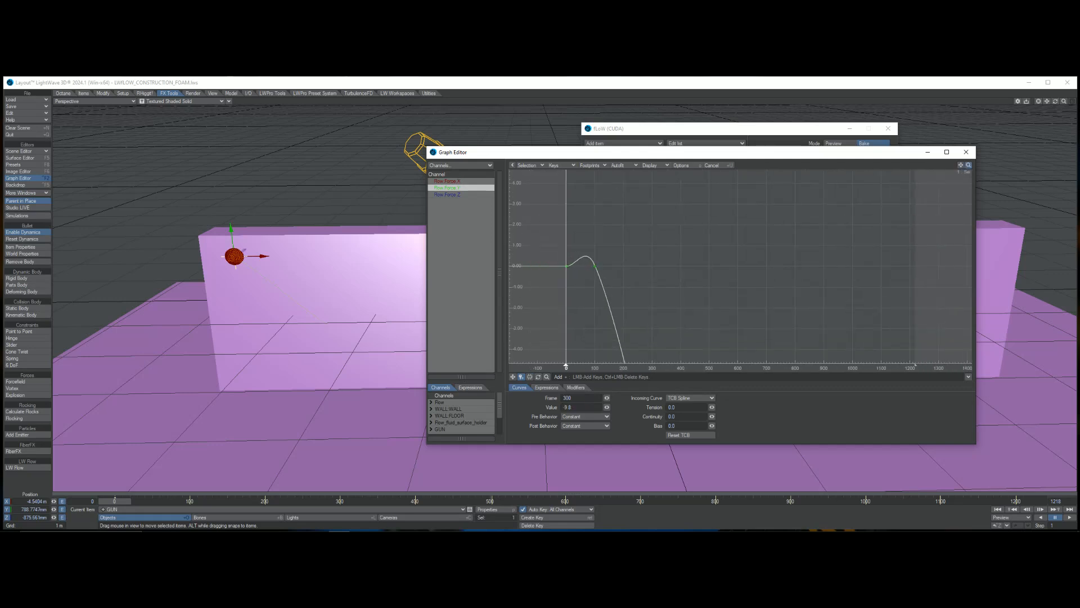
left_click_drag(574, 363, 574, 363)
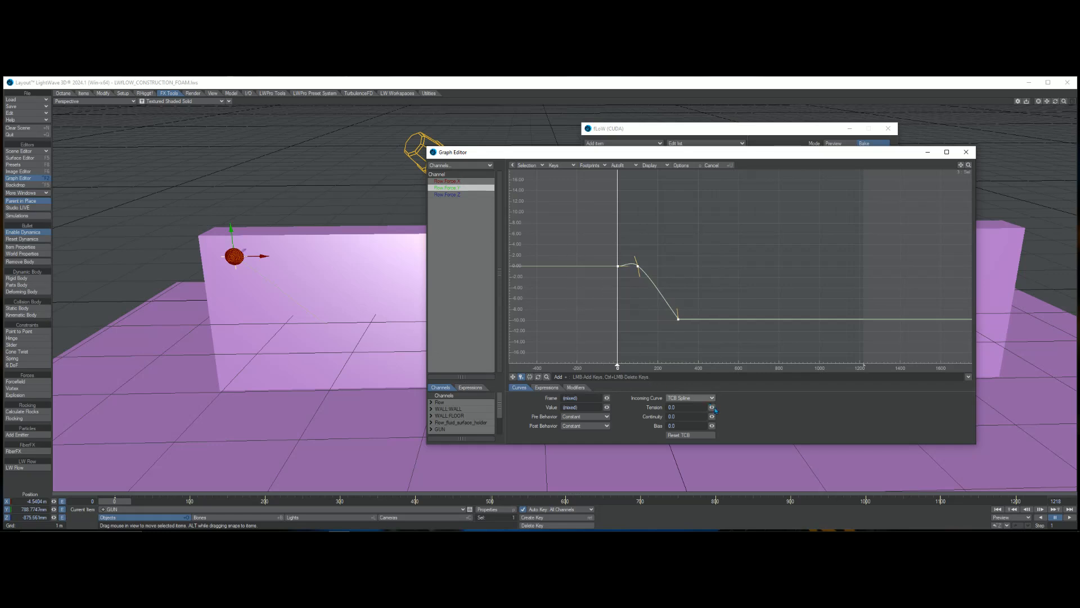
left_click(966, 153)
Step: Bake the fluid with the animated Y force, overwriting the existing mesh files, and reset the simulation
left_click(832, 162)
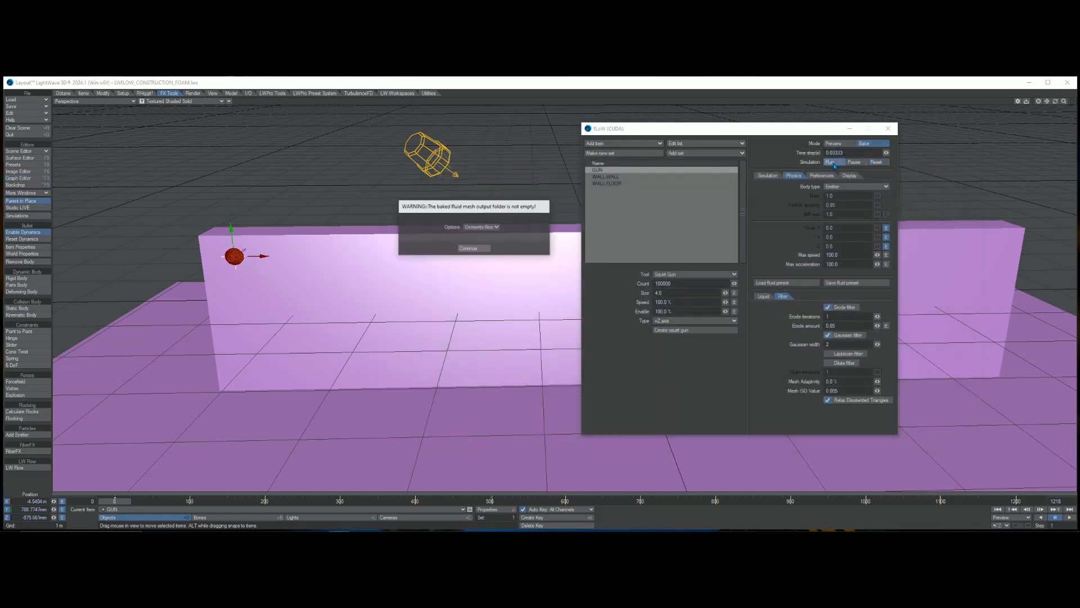
key("Return")
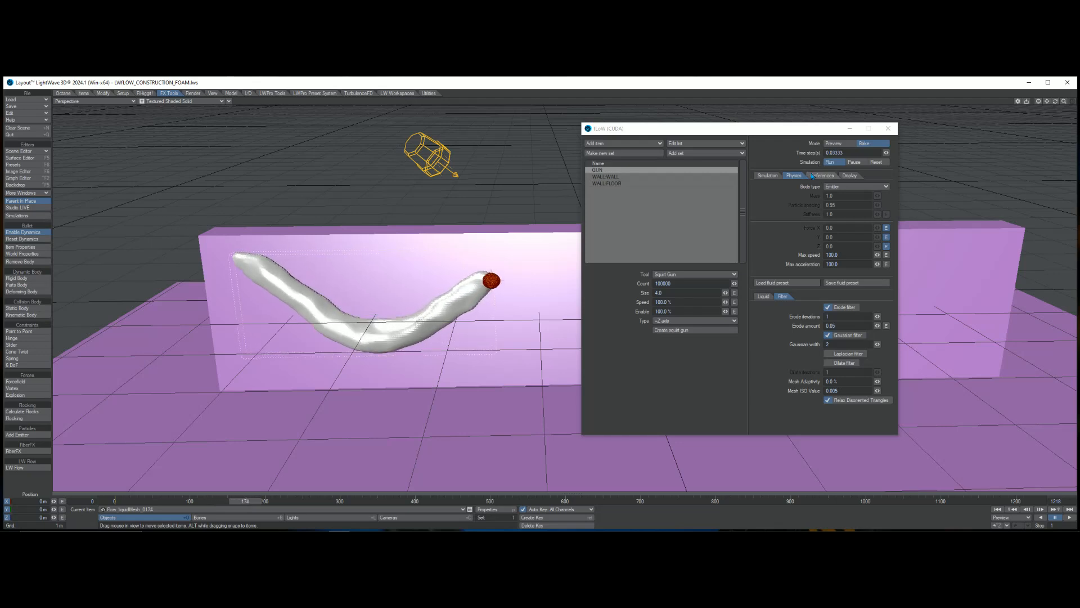
left_click(877, 164)
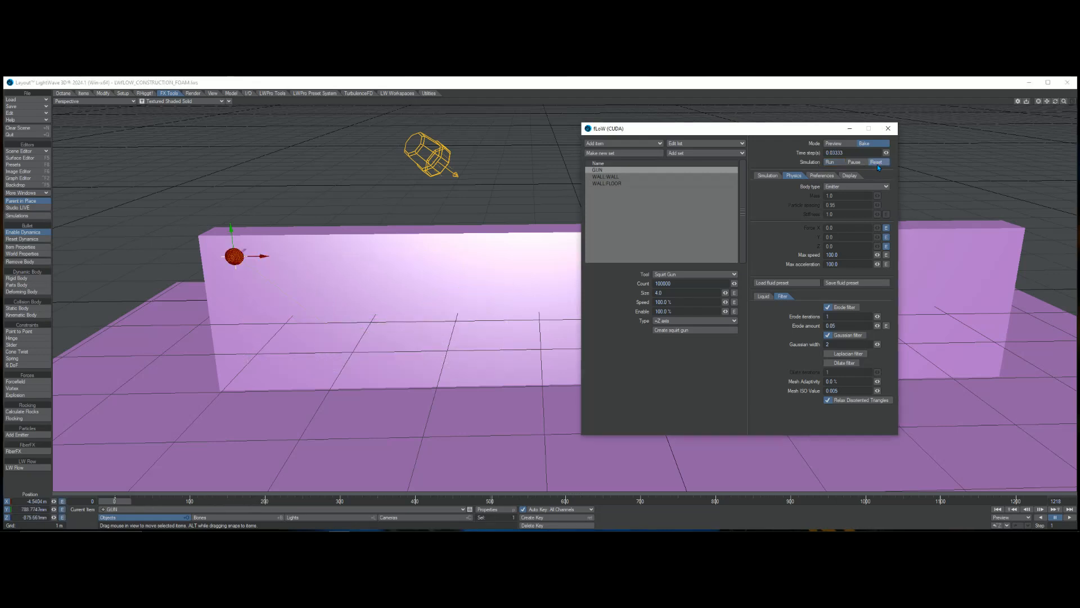
Step: Check the Y force curve, bake the fluid again while watching it fall to the floor, and reset the simulation
left_click(887, 236)
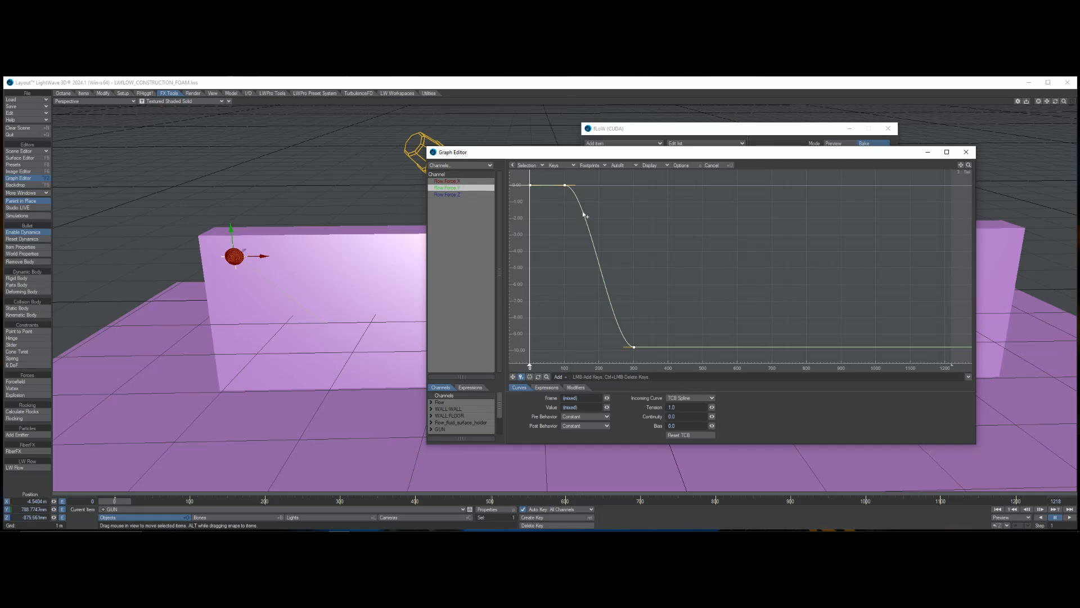
left_click(962, 155)
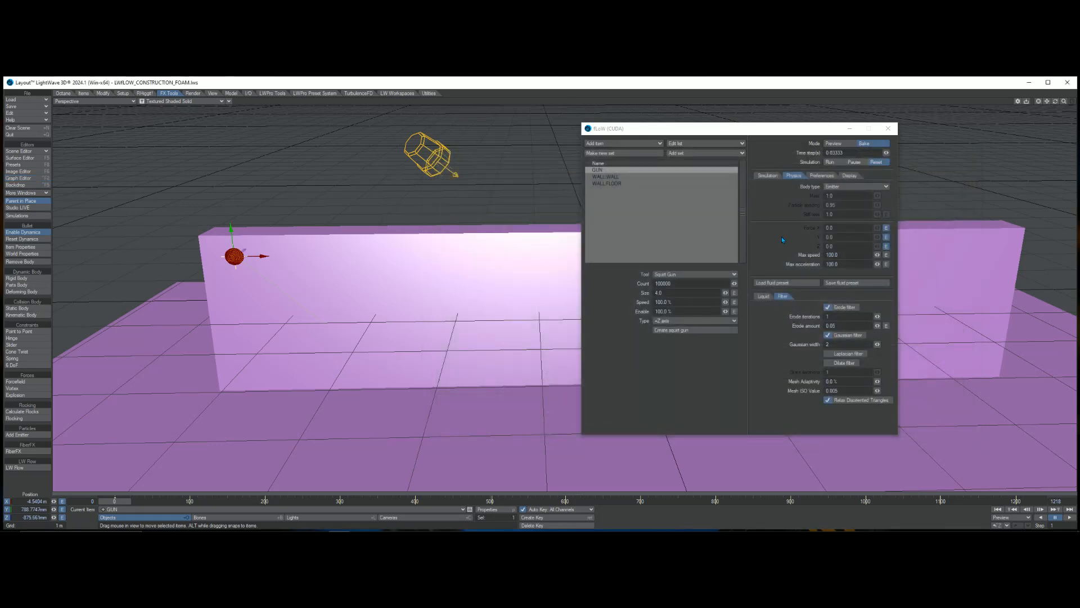
left_click(830, 162)
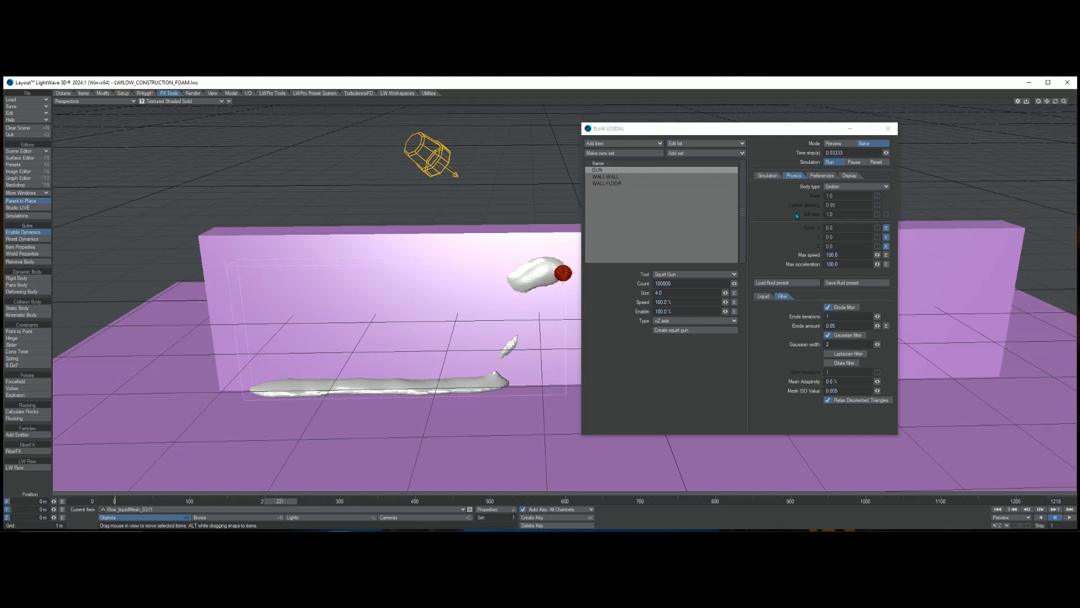
left_click_drag(758, 133, 911, 136)
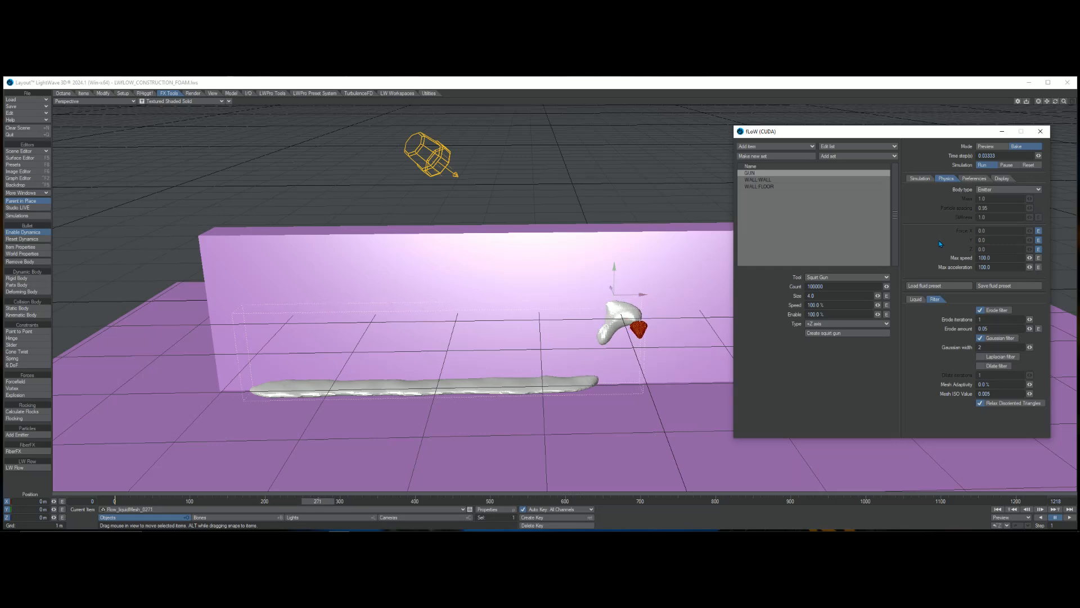
left_click(1028, 165)
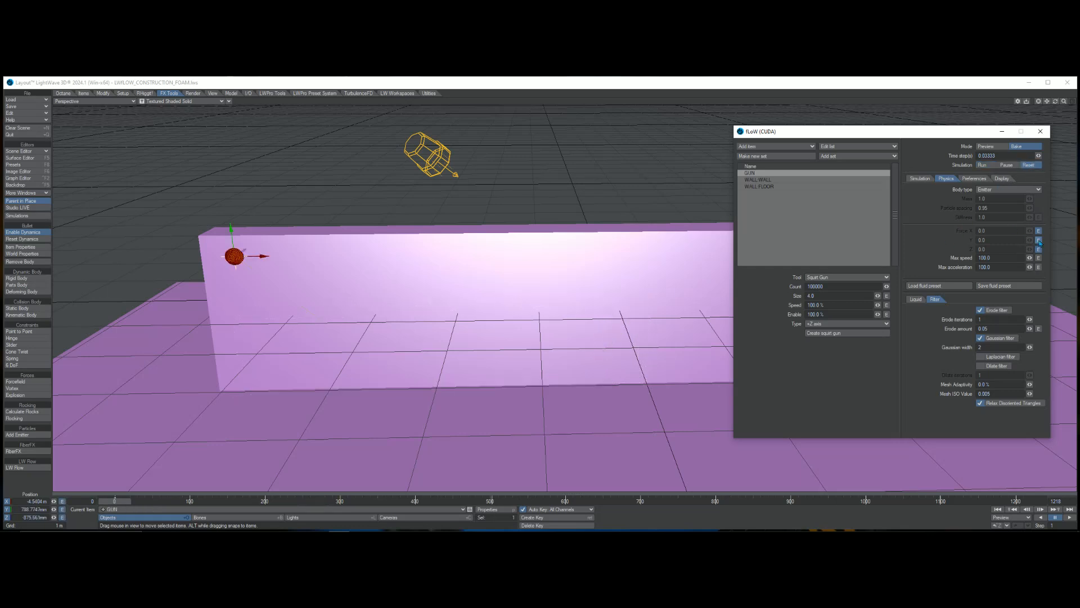
Step: Set the frame 300 key of the Y force curve to -2 and close the Graph Editor
left_click(1039, 240)
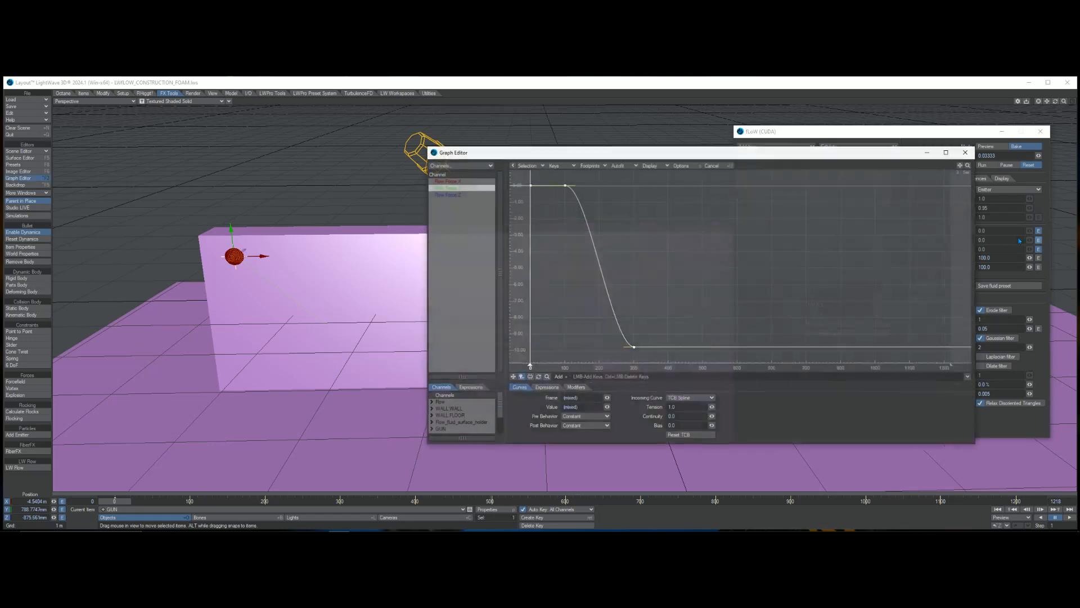
right_click_drag(652, 334, 627, 358)
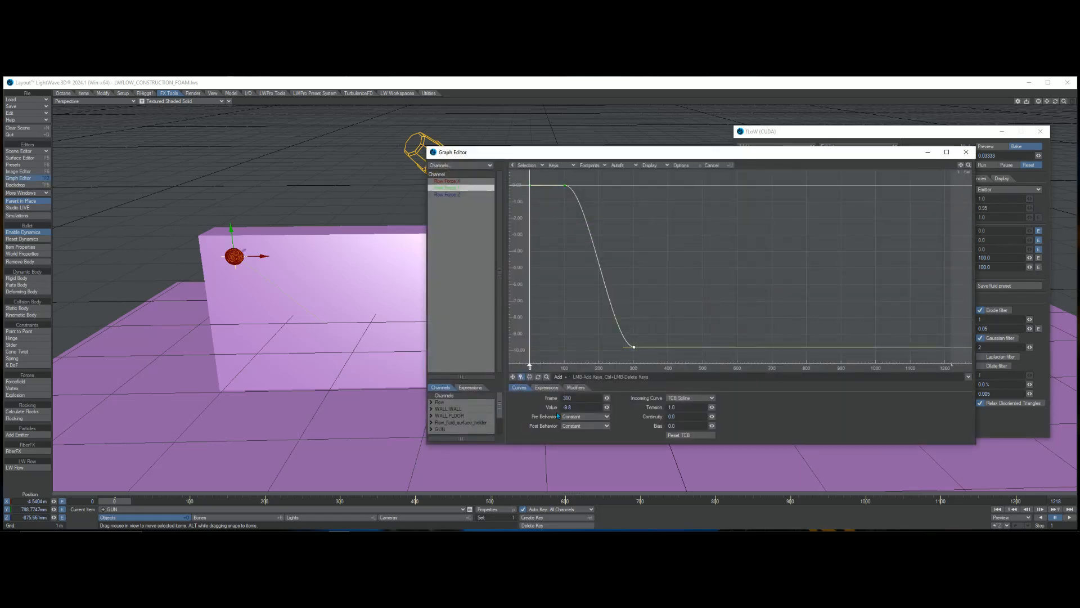
left_click(588, 406)
type("-2")
key("Return")
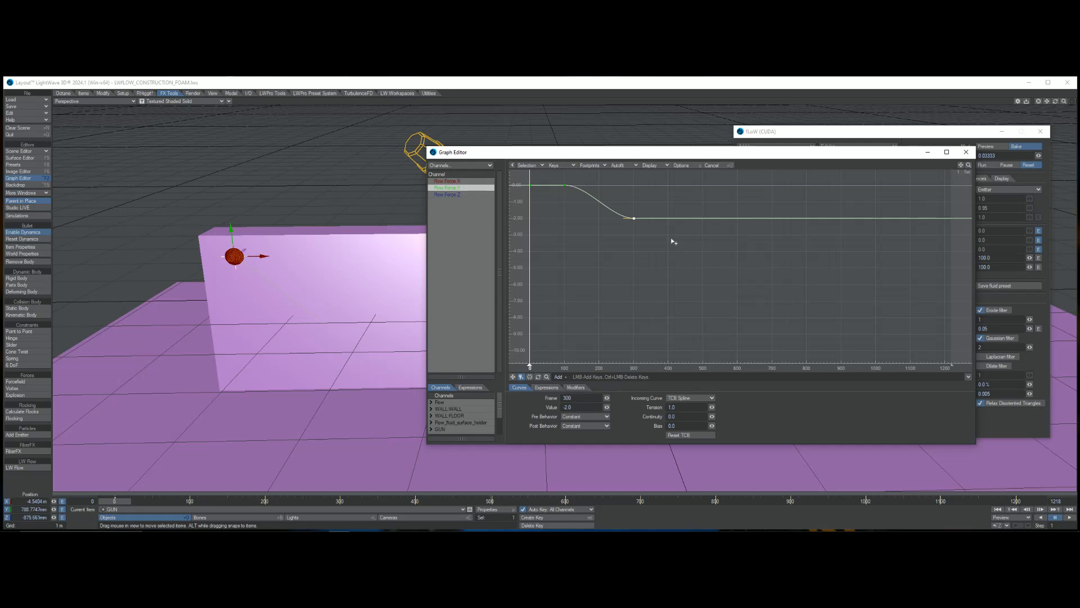
left_click(965, 152)
Step: Bake the fluid with the weaker Y force, overwriting the mesh files, run it as a preview, and reset the simulation
left_click(984, 165)
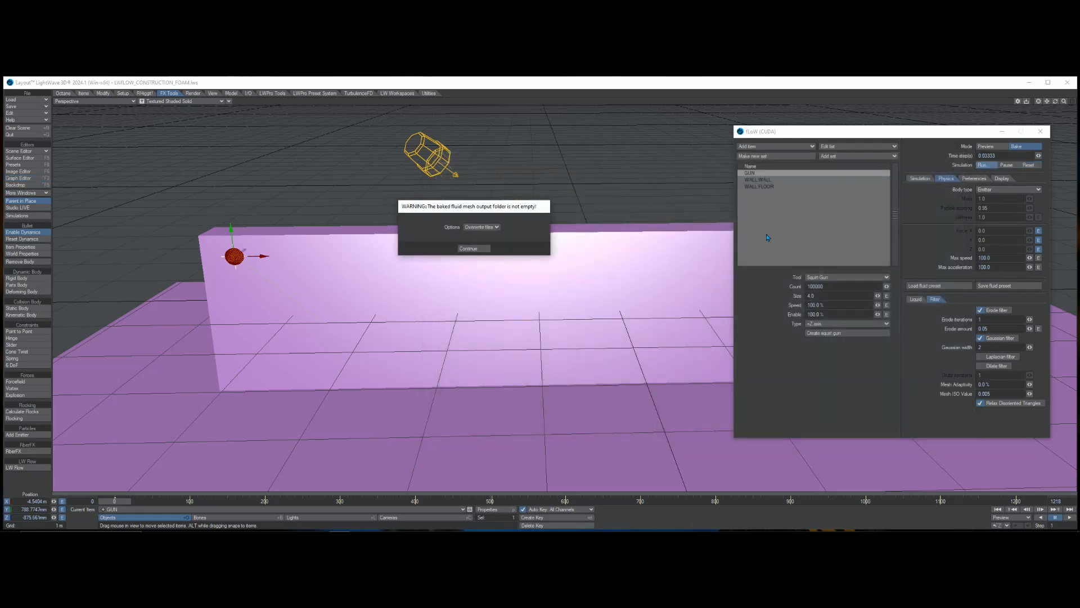
left_click(474, 248)
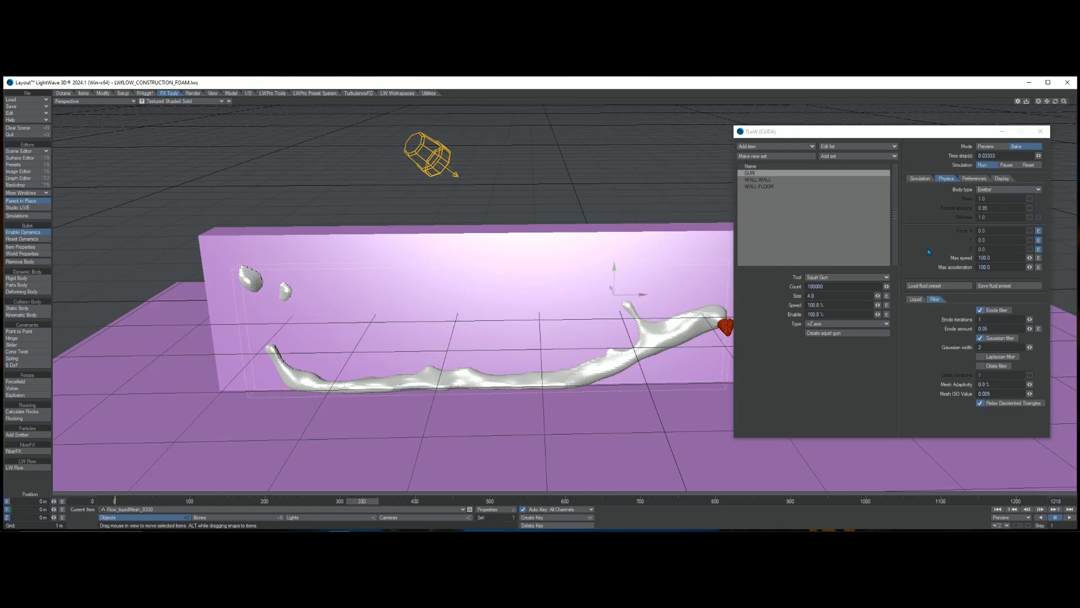
left_click(1029, 164)
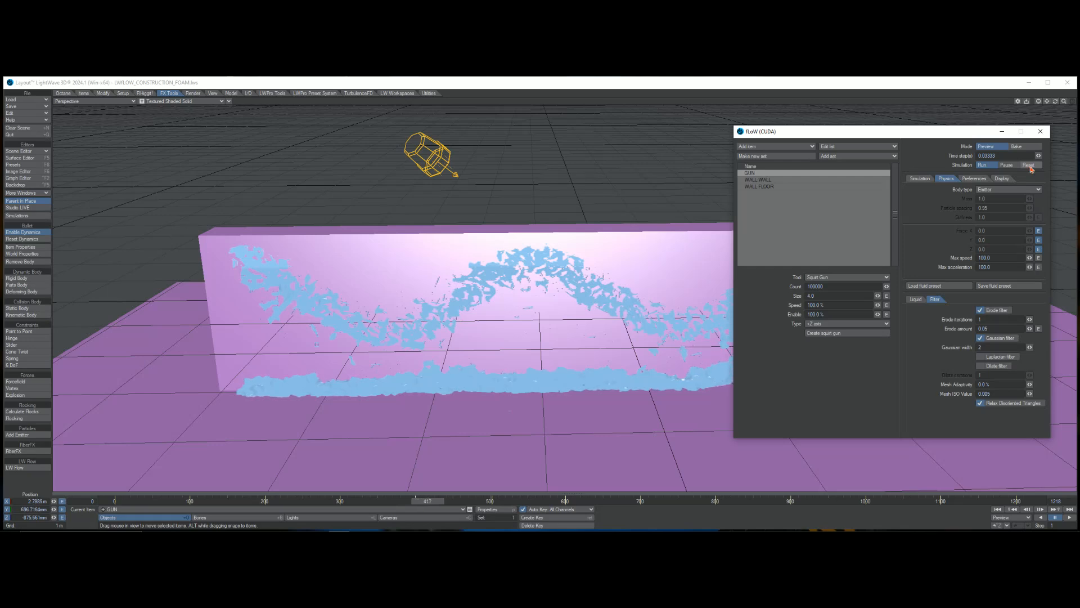
left_click(1030, 165)
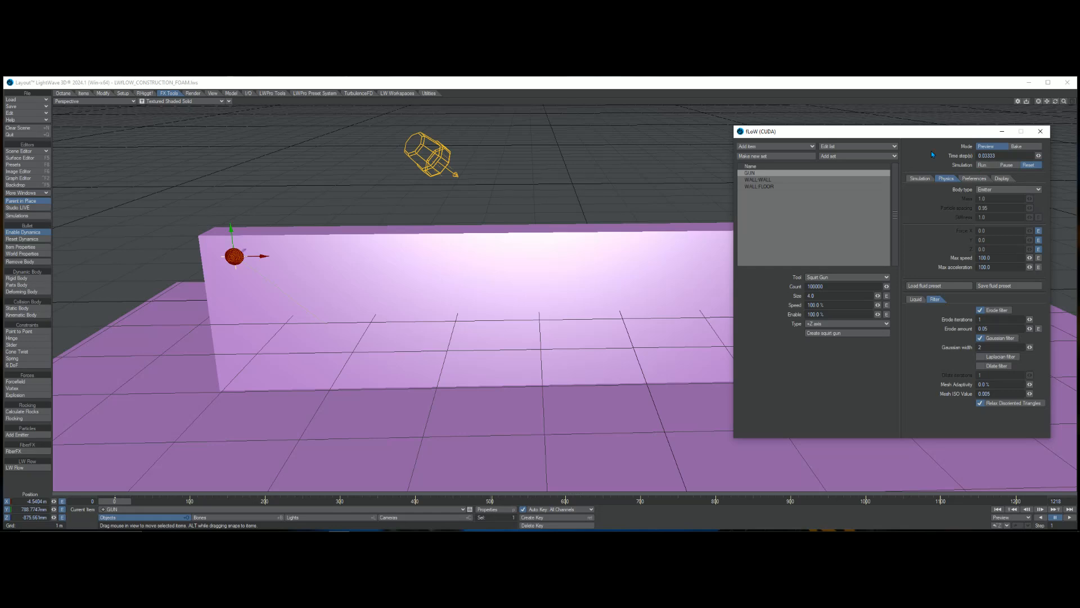
Step: Examine the fluid's simulation settings and the preferences, including the max particle count
left_click(919, 179)
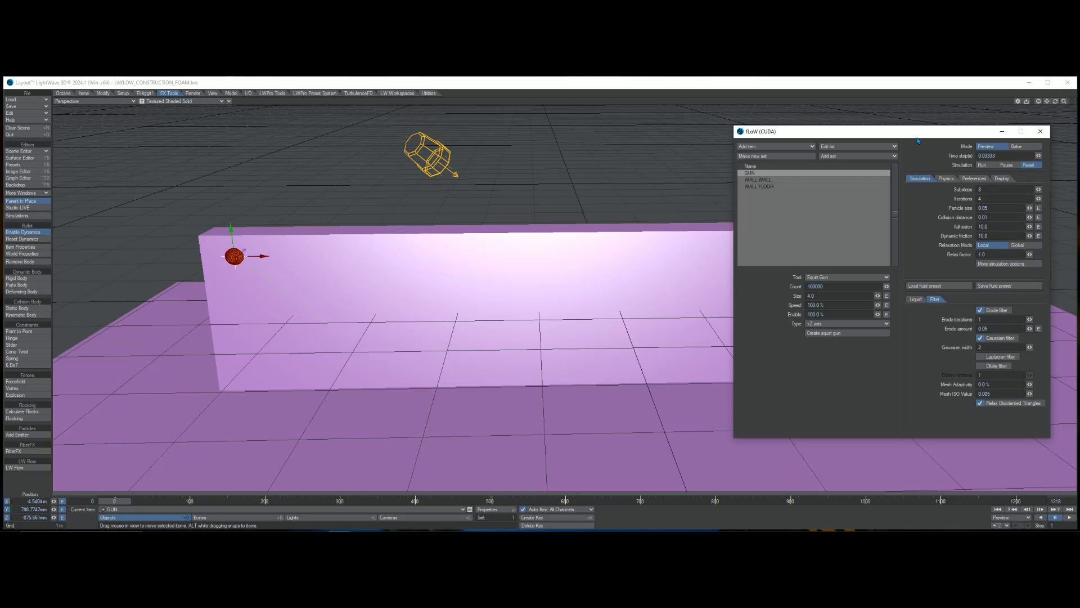
left_click_drag(918, 132, 720, 109)
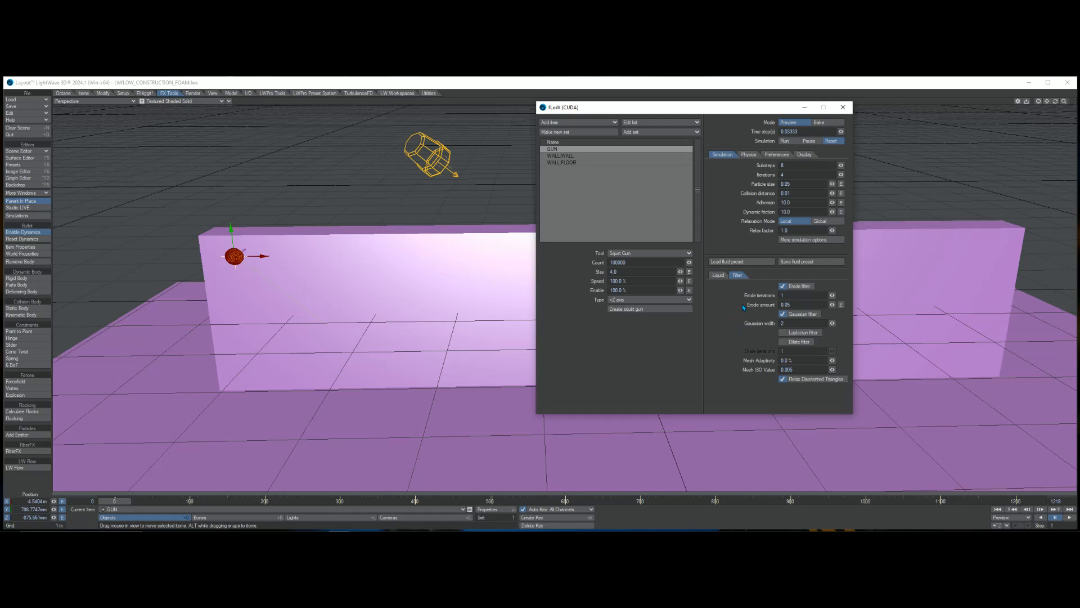
left_click(775, 154)
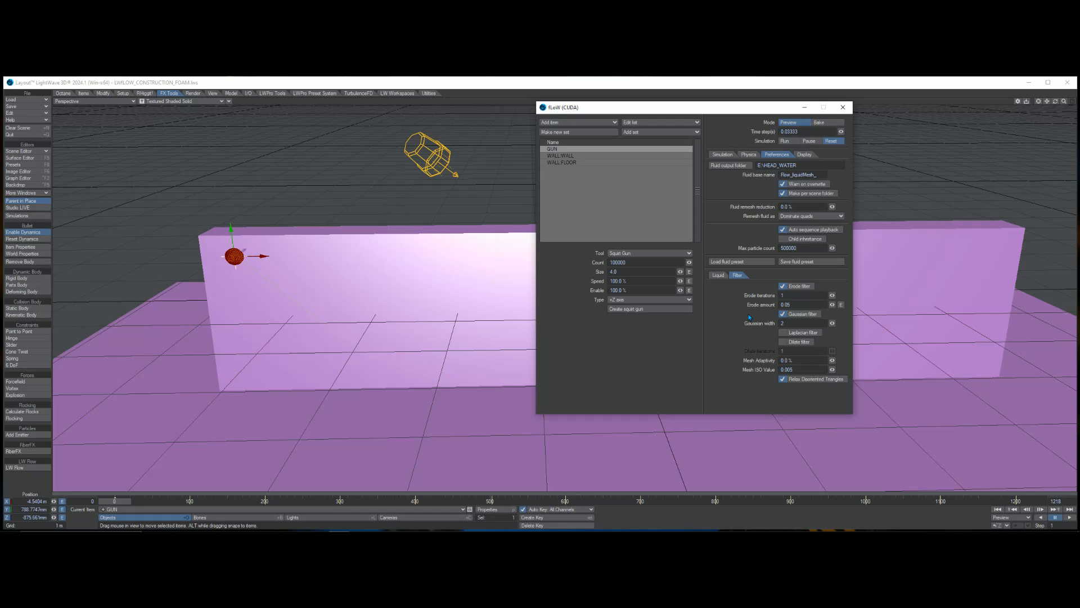
key("Return")
left_click(806, 248)
left_click_drag(730, 109, 759, 150)
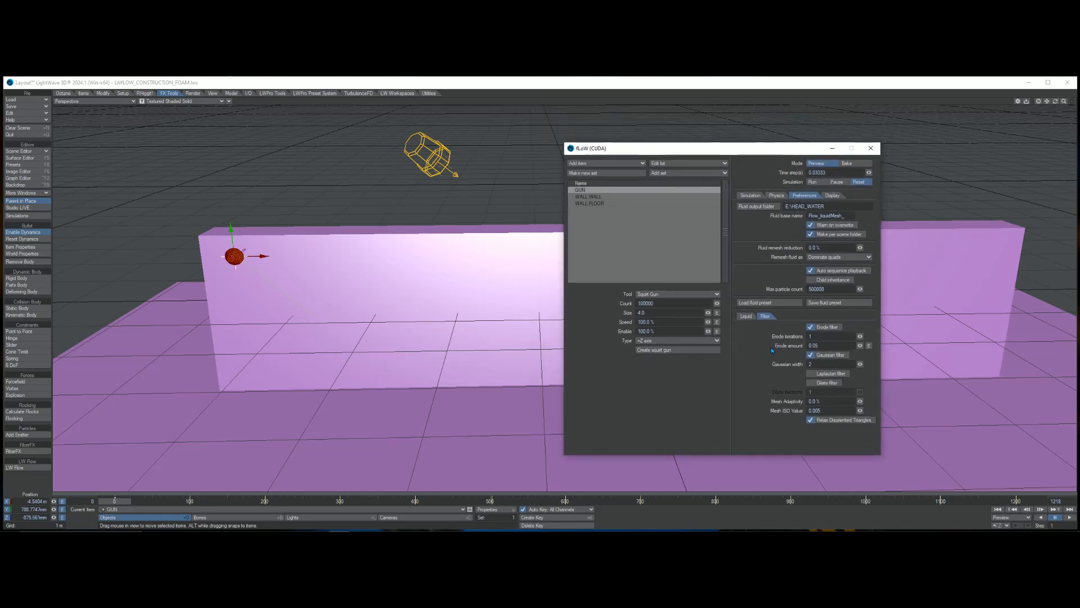